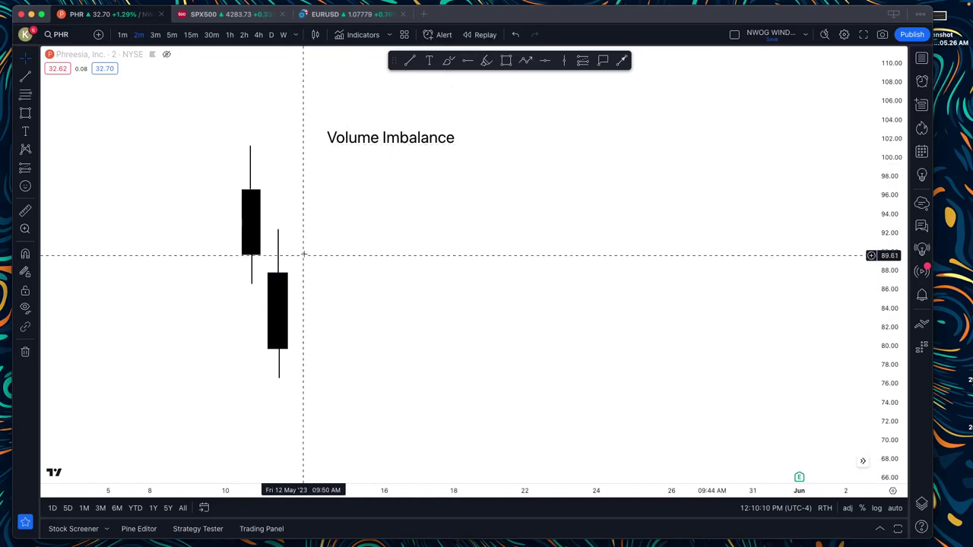
# Nudge the PHR chart view slightly before switching charts
pyautogui.moveTo(527, 247); pyautogui.dragTo(559, 267)
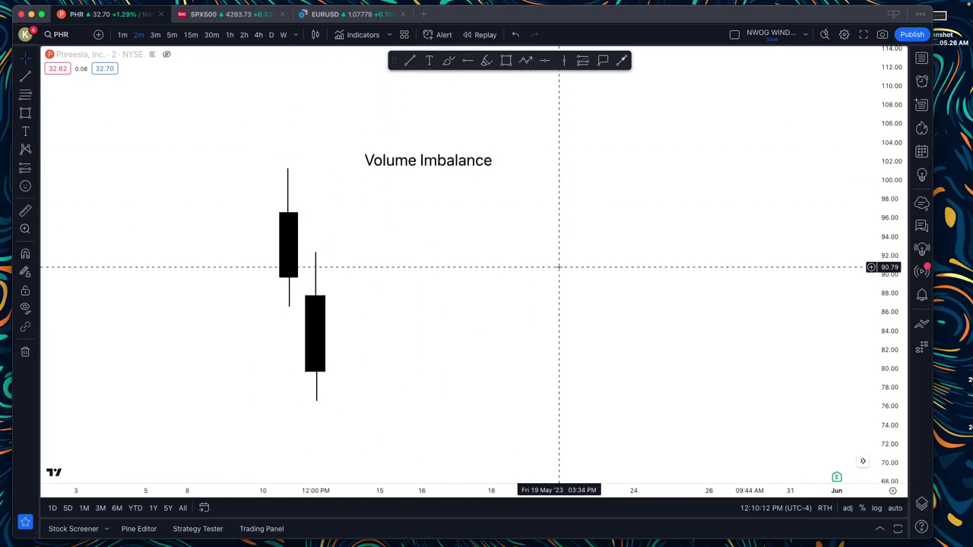
# Open the EURUSD chart and frame the 8 PM–10:30 PM candles, stretched taller
pyautogui.click(346, 13)
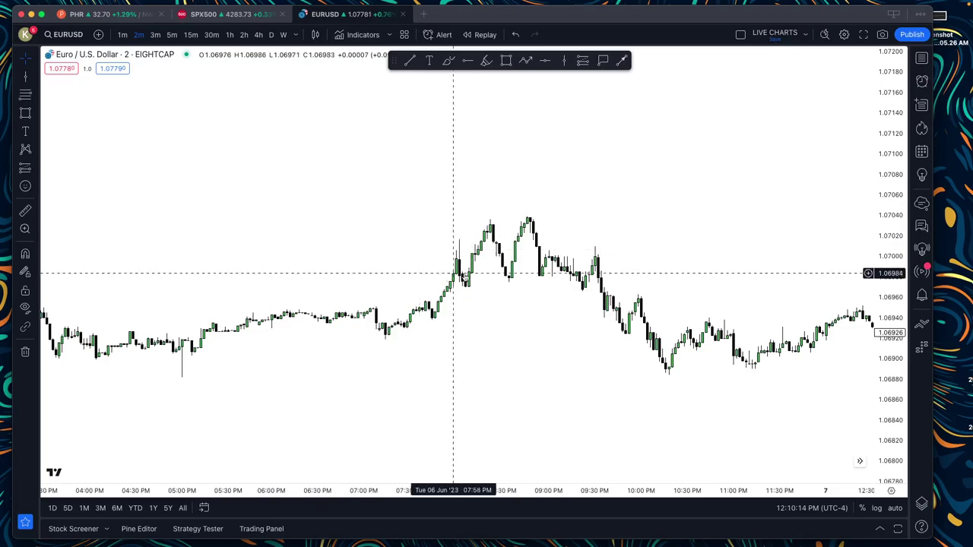
pyautogui.scroll(2, 867, 220)
pyautogui.scroll(3, 478, 315)
pyautogui.scroll(3, 478, 314)
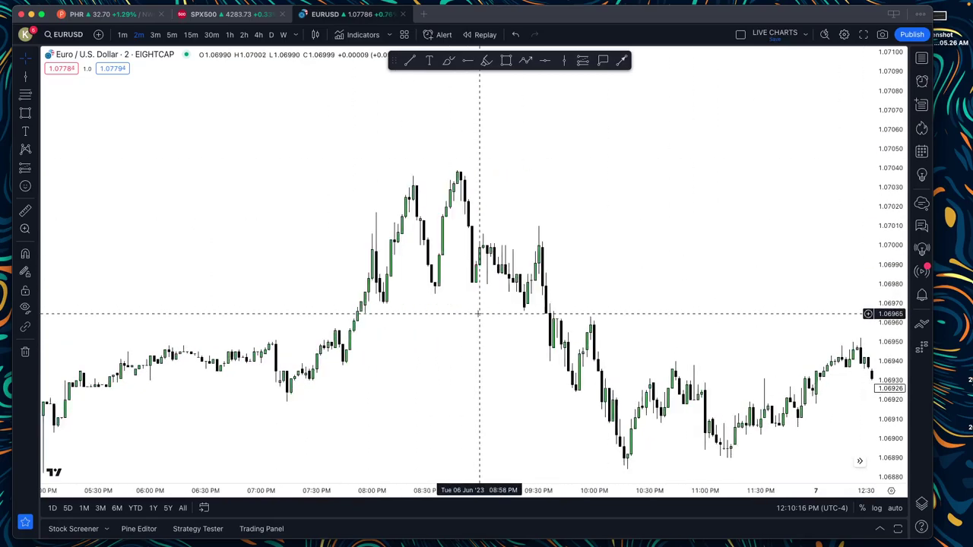
pyautogui.scroll(2, 515, 276)
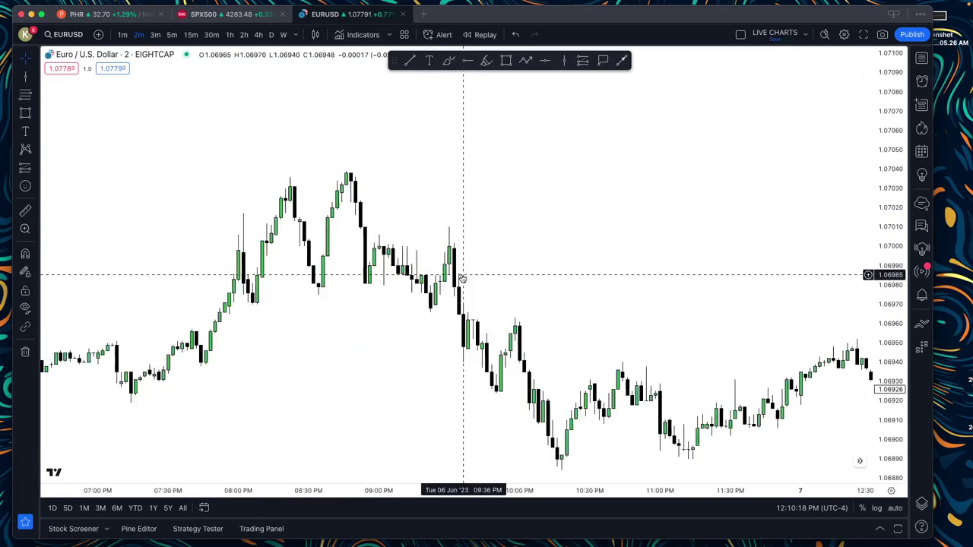
pyautogui.scroll(3, 515, 276)
pyautogui.scroll(3, 634, 279)
pyautogui.scroll(2, 476, 220)
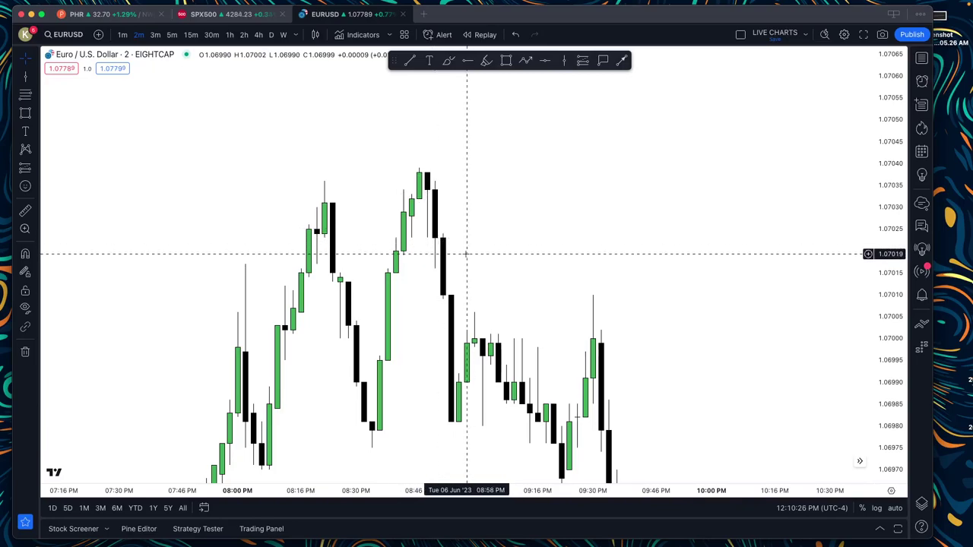
pyautogui.moveTo(556, 267); pyautogui.dragTo(608, 274)
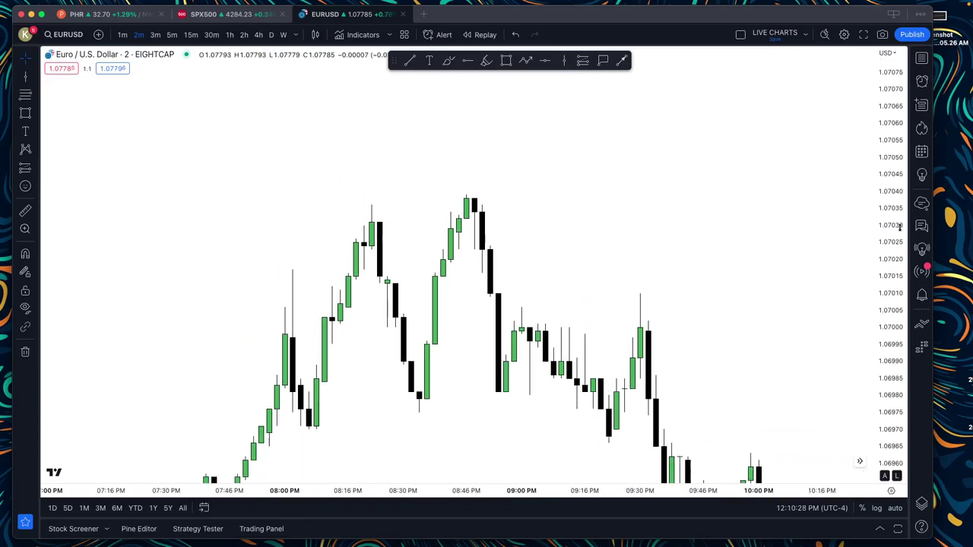
pyautogui.moveTo(624, 234); pyautogui.dragTo(454, 245)
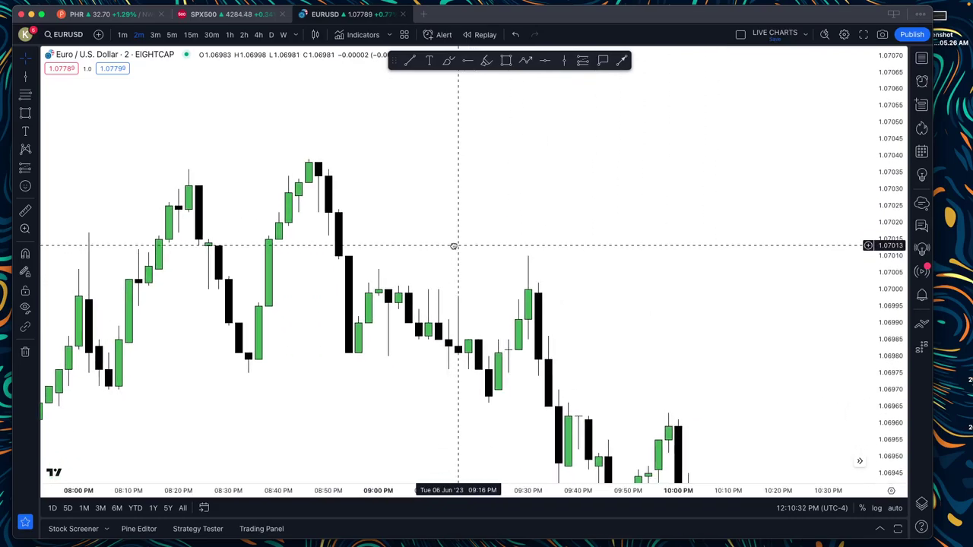
pyautogui.moveTo(891, 333); pyautogui.dragTo(906, 228)
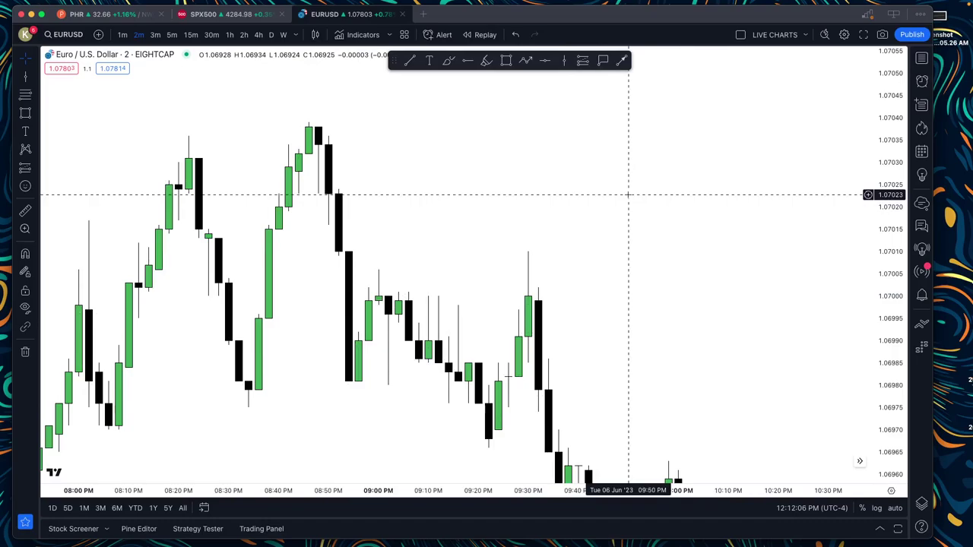
# Draw a tall black candle body and a smaller one below and right of it
pyautogui.moveTo(628, 194); pyautogui.dragTo(352, 206)
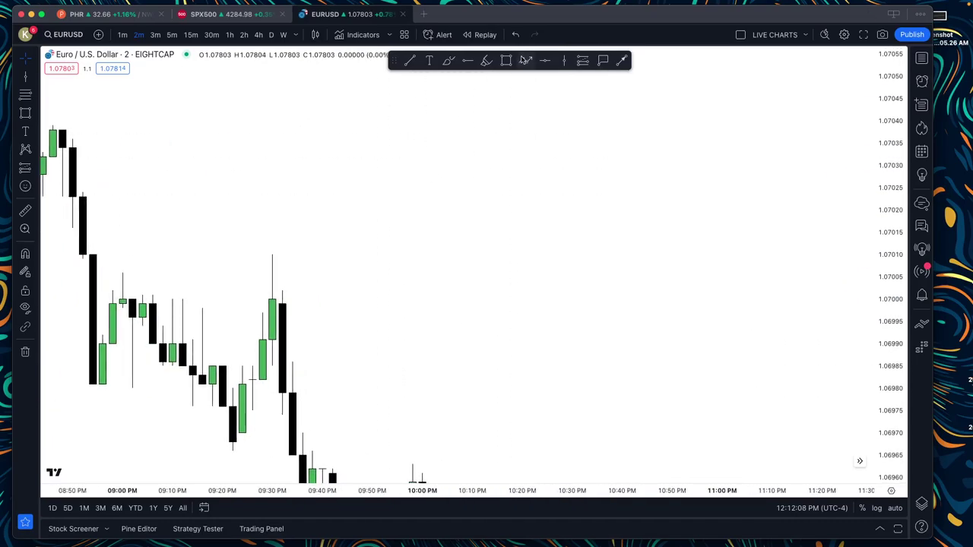
pyautogui.click(506, 61)
pyautogui.moveTo(472, 143)
pyautogui.mouseDown()
pyautogui.moveTo(493, 205)
pyautogui.moveTo(477, 241)
pyautogui.moveTo(482, 210)
pyautogui.moveTo(473, 212)
pyautogui.moveTo(492, 246)
pyautogui.mouseUp()
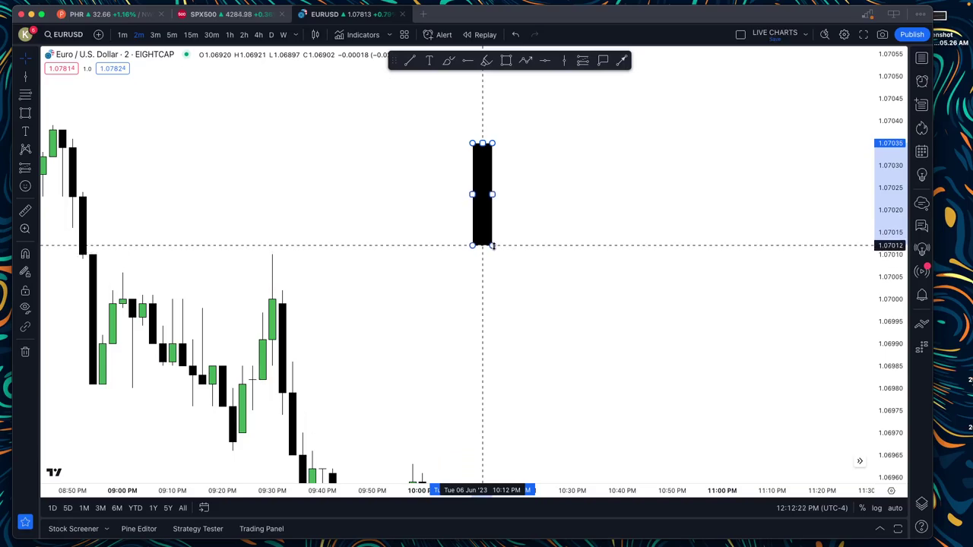
pyautogui.moveTo(493, 246)
pyautogui.mouseDown()
pyautogui.moveTo(495, 279)
pyautogui.moveTo(498, 272)
pyautogui.mouseUp()
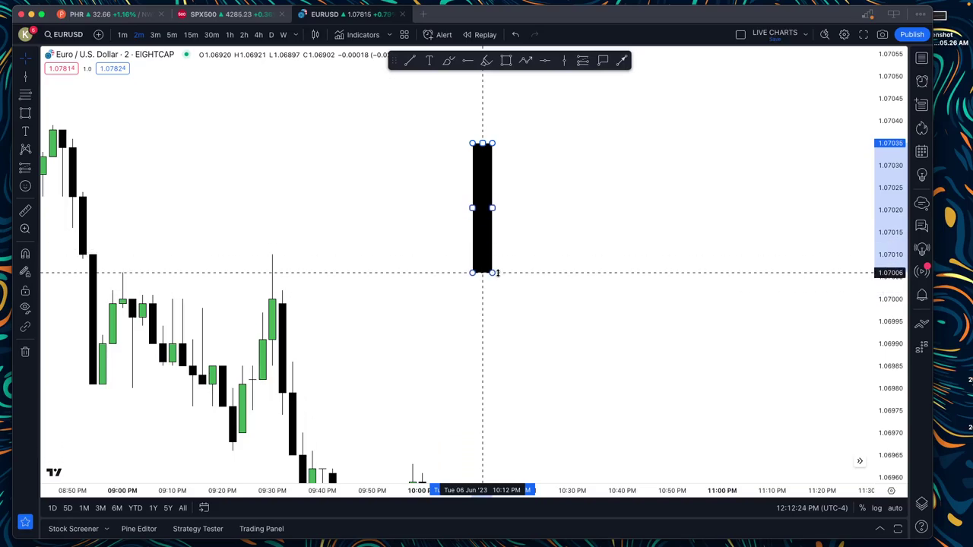
pyautogui.click(505, 60)
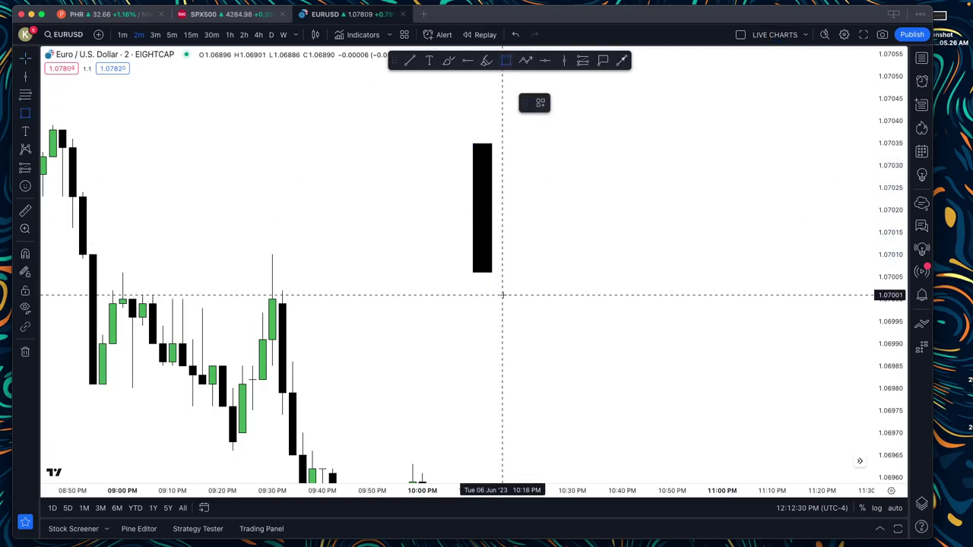
pyautogui.moveTo(501, 295)
pyautogui.mouseDown()
pyautogui.moveTo(532, 333)
pyautogui.moveTo(524, 314)
pyautogui.mouseUp()
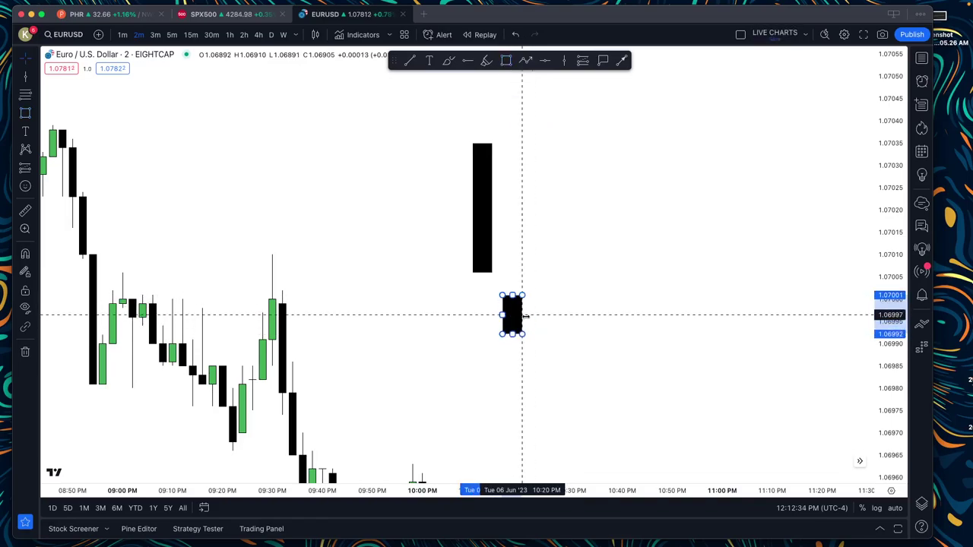
# Try a pink highlighter mark between the bodies, undo it, and raise the small body's bottom
pyautogui.click(487, 60)
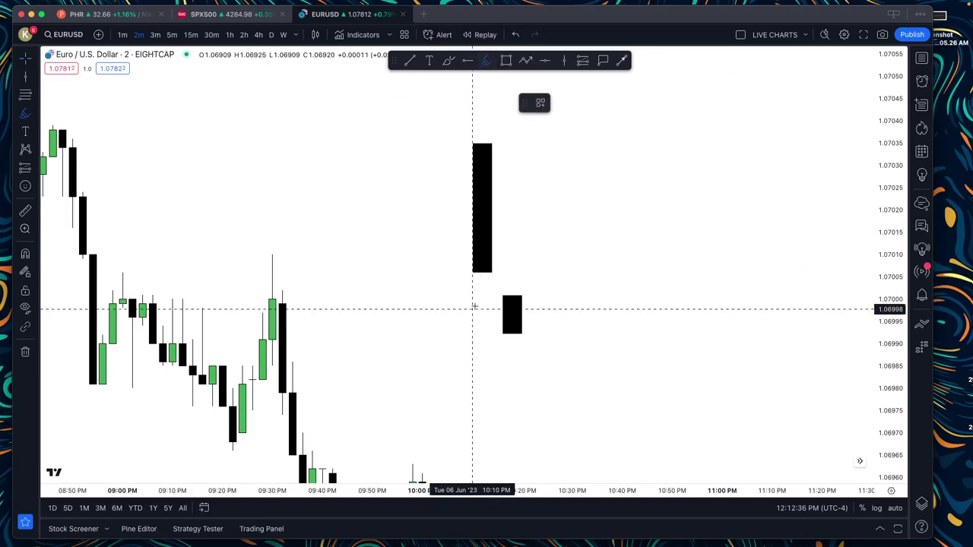
pyautogui.moveTo(501, 275)
pyautogui.mouseDown()
pyautogui.moveTo(472, 284)
pyautogui.moveTo(502, 293)
pyautogui.mouseUp()
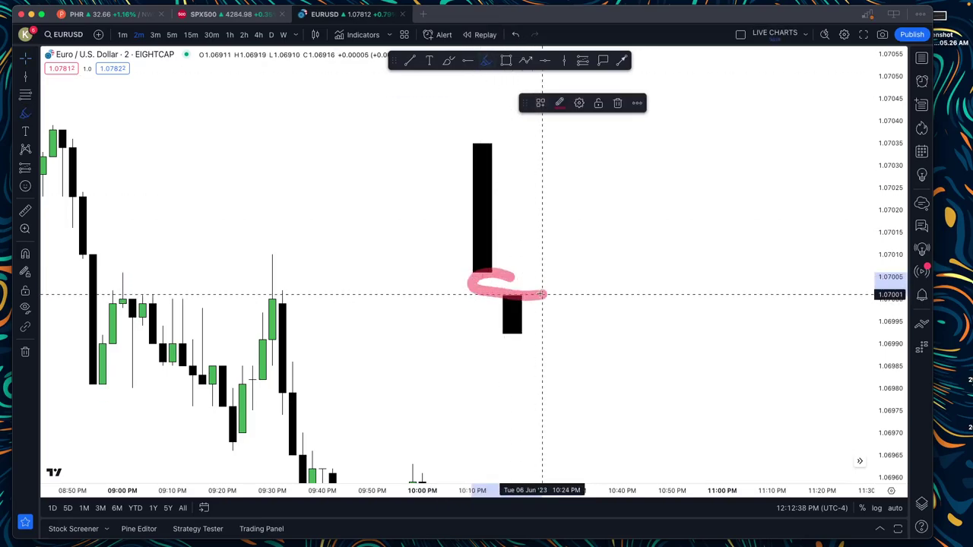
pyautogui.moveTo(542, 294); pyautogui.dragTo(493, 294)
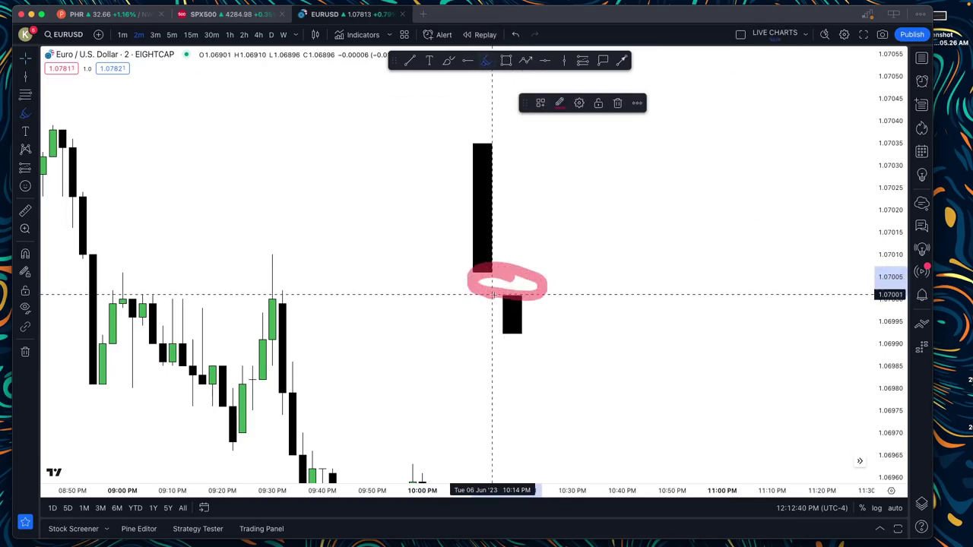
pyautogui.moveTo(492, 295); pyautogui.dragTo(502, 270)
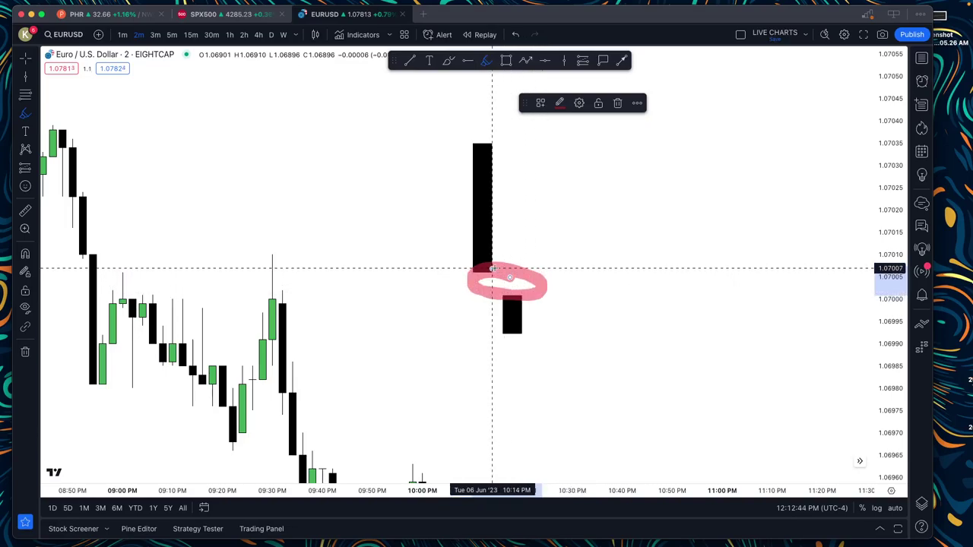
pyautogui.press('super+z')
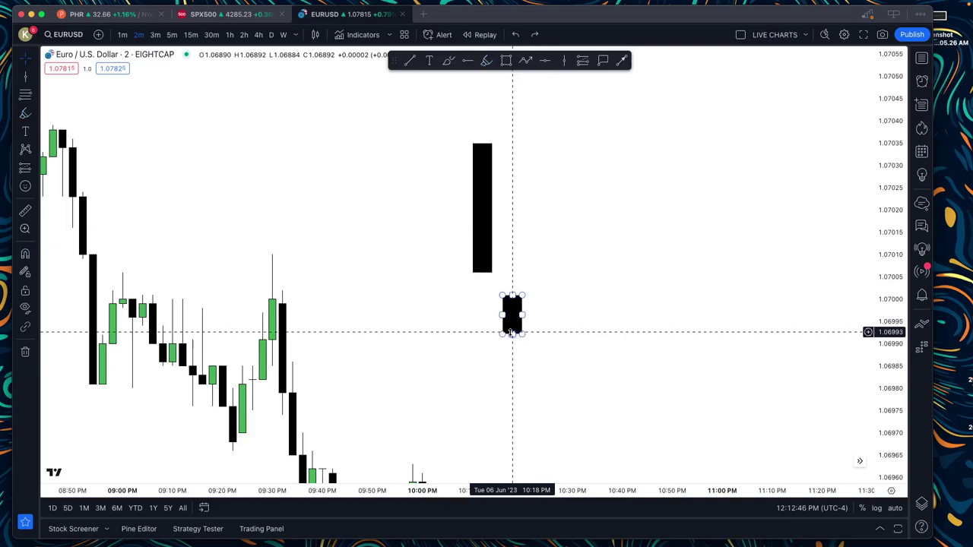
pyautogui.moveTo(512, 333)
pyautogui.mouseDown()
pyautogui.moveTo(513, 295)
pyautogui.moveTo(511, 464)
pyautogui.moveTo(512, 183)
pyautogui.moveTo(512, 322)
pyautogui.moveTo(512, 211)
pyautogui.mouseUp()
# Sketch a pink brush loop and line between the candles, then undo them
pyautogui.click(505, 283)
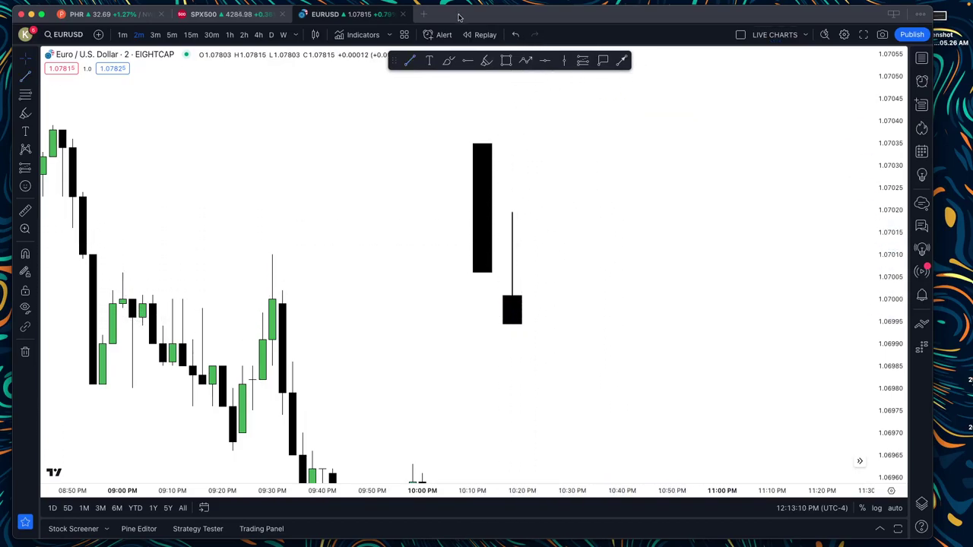
pyautogui.click(485, 60)
pyautogui.moveTo(523, 266); pyautogui.dragTo(542, 280)
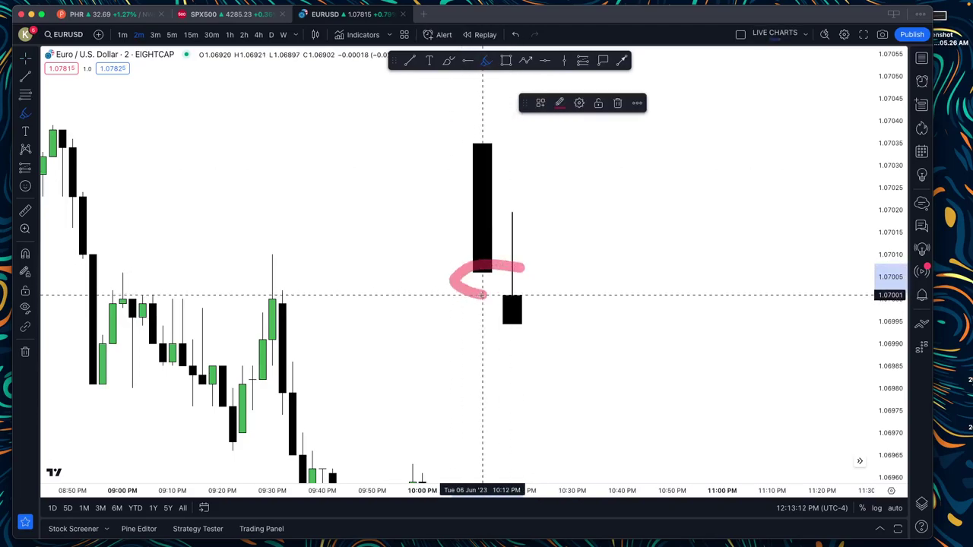
pyautogui.moveTo(503, 305); pyautogui.dragTo(513, 238)
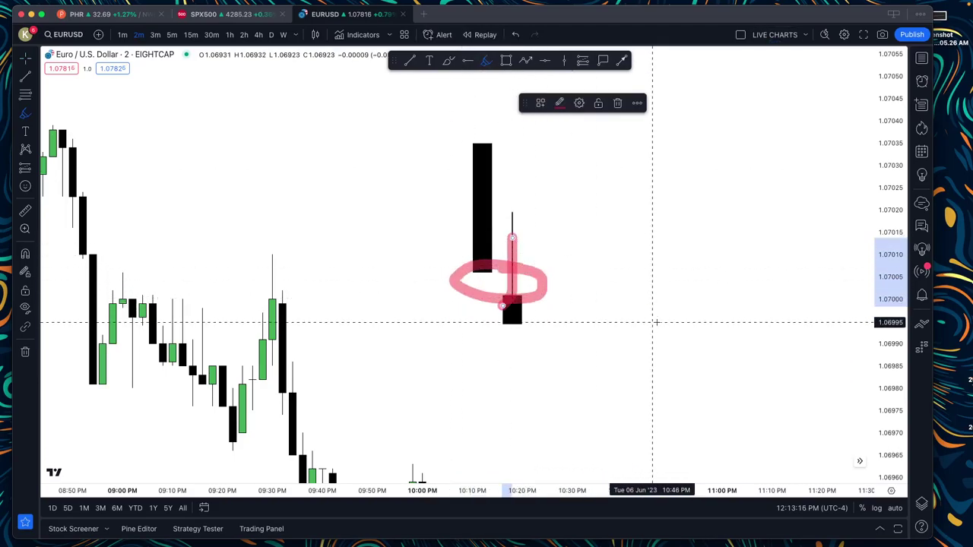
pyautogui.hotkey('ctrl', 'z')
pyautogui.hotkey('ctrl', 'z')
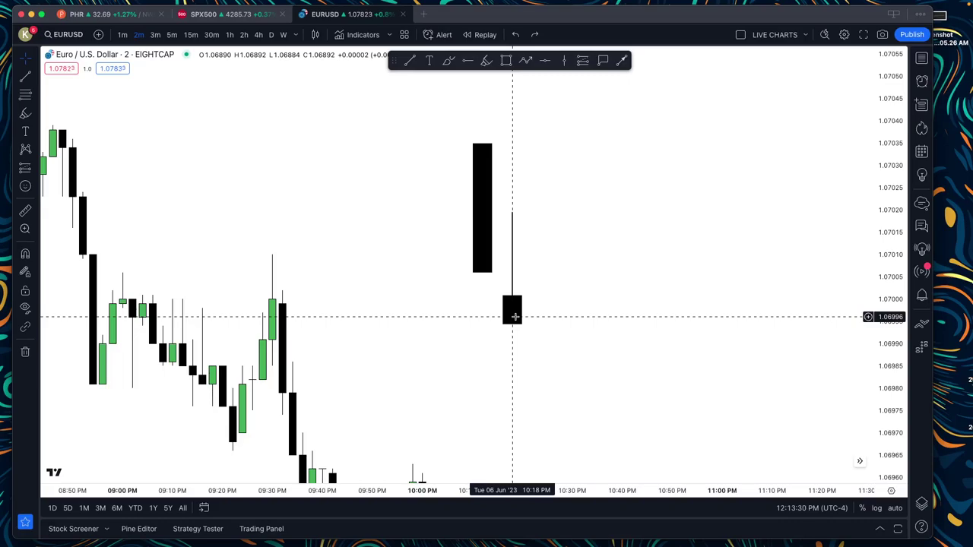
# Draw a wick above the small candle body and lengthen the body downward
pyautogui.moveTo(513, 297); pyautogui.dragTo(514, 246)
pyautogui.click(512, 322)
pyautogui.moveTo(513, 324)
pyautogui.mouseDown()
pyautogui.moveTo(513, 219)
pyautogui.moveTo(513, 324)
pyautogui.mouseUp()
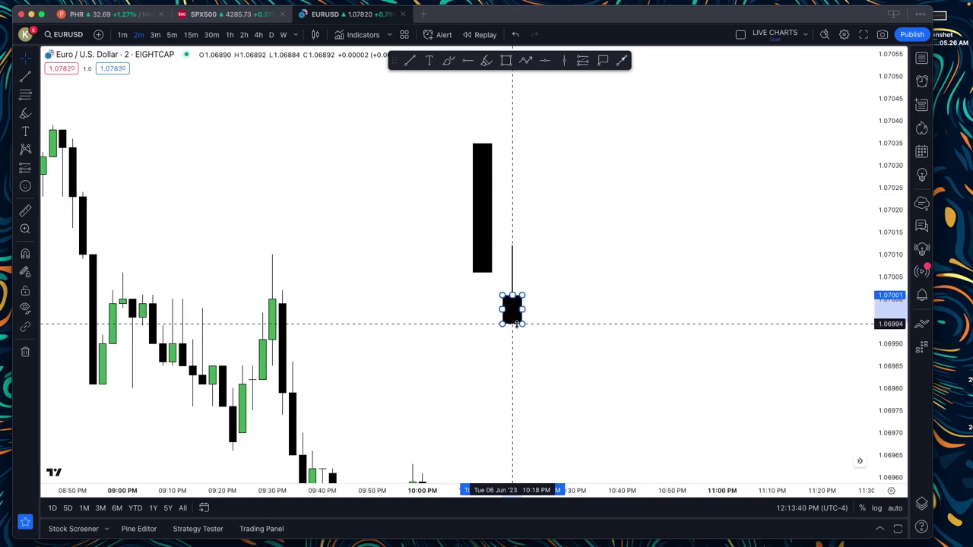
pyautogui.moveTo(512, 324)
pyautogui.mouseDown()
pyautogui.moveTo(512, 341)
pyautogui.moveTo(512, 170)
pyautogui.moveTo(513, 369)
pyautogui.mouseUp()
pyautogui.click(580, 317)
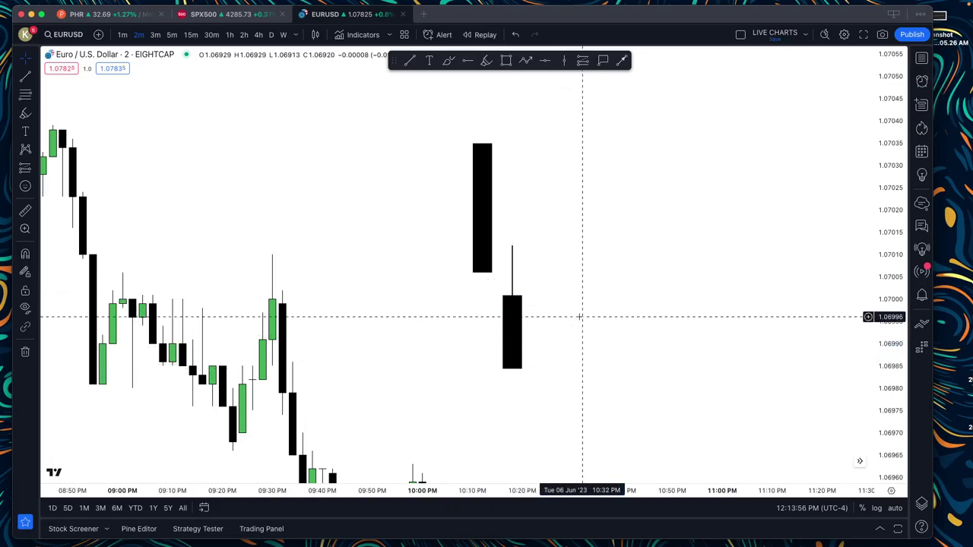
# Draw and delete a wide horizontal bar, then recentre the sketch and shift the tall body
pyautogui.click(507, 61)
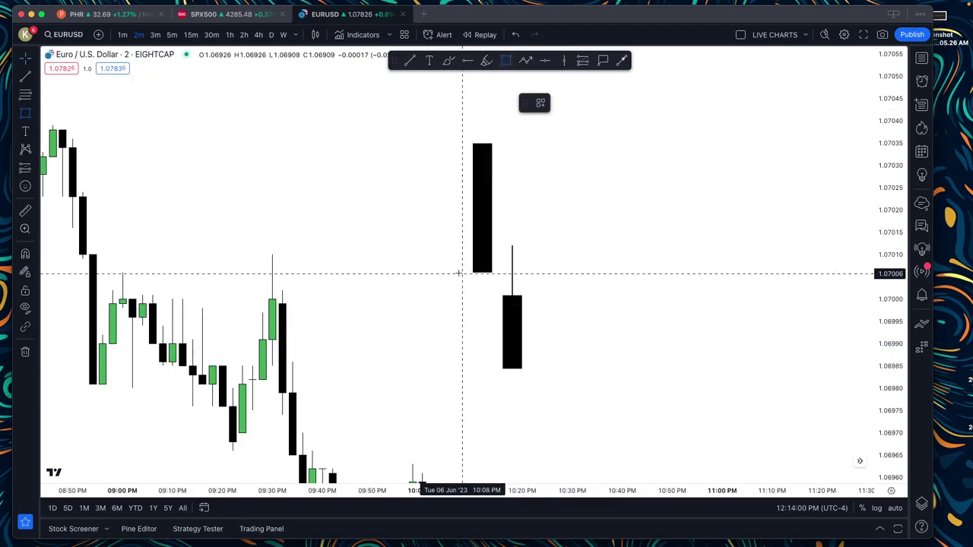
pyautogui.moveTo(461, 271); pyautogui.dragTo(583, 296)
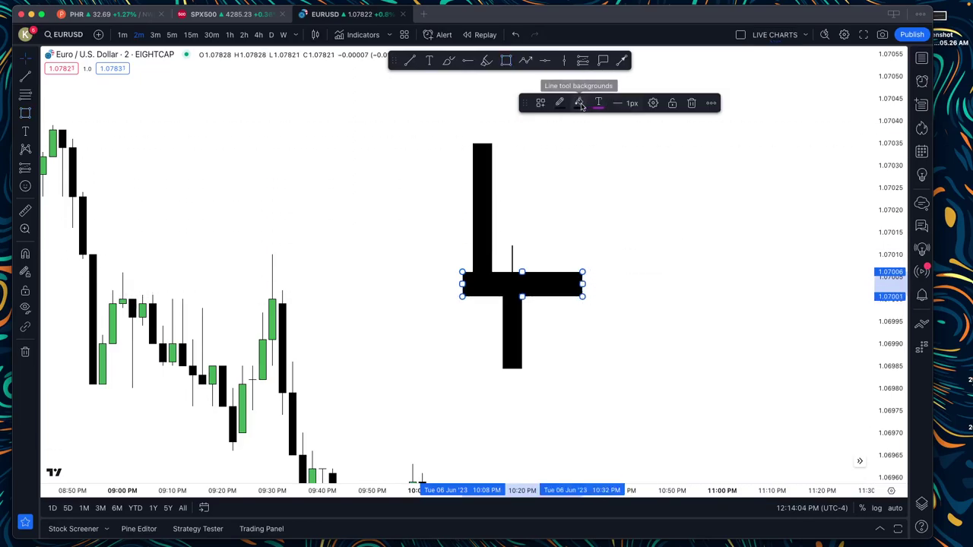
pyautogui.press('Delete')
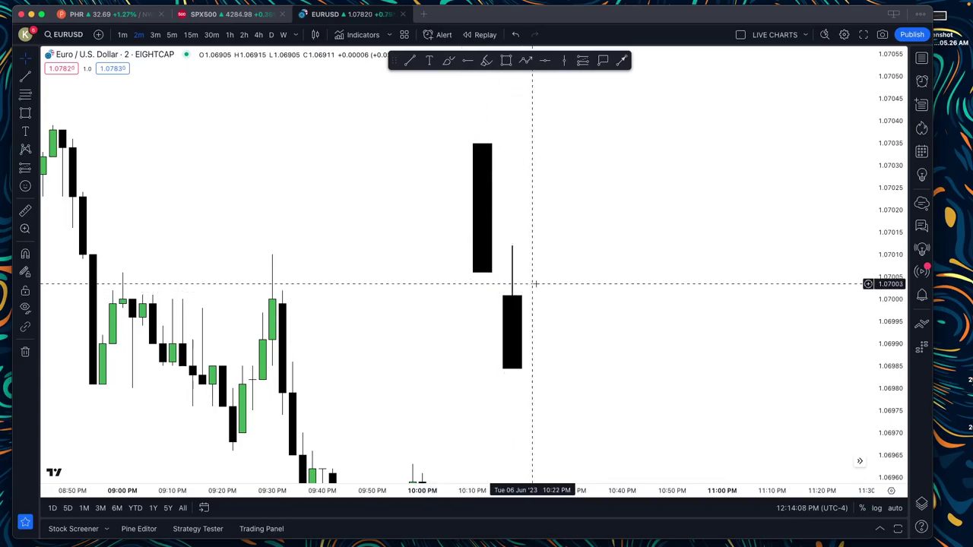
pyautogui.moveTo(535, 282)
pyautogui.mouseDown()
pyautogui.moveTo(602, 282)
pyautogui.moveTo(560, 315)
pyautogui.mouseUp()
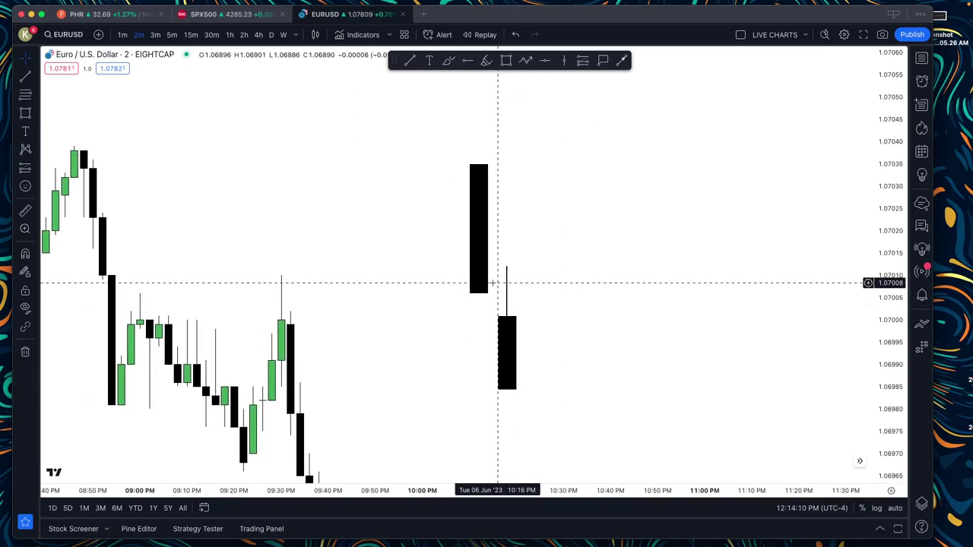
pyautogui.moveTo(483, 272)
pyautogui.mouseDown()
pyautogui.moveTo(493, 274)
pyautogui.moveTo(480, 274)
pyautogui.mouseUp()
# Raise the lower candle body's bottom edge to about 1.06990
pyautogui.click(458, 298)
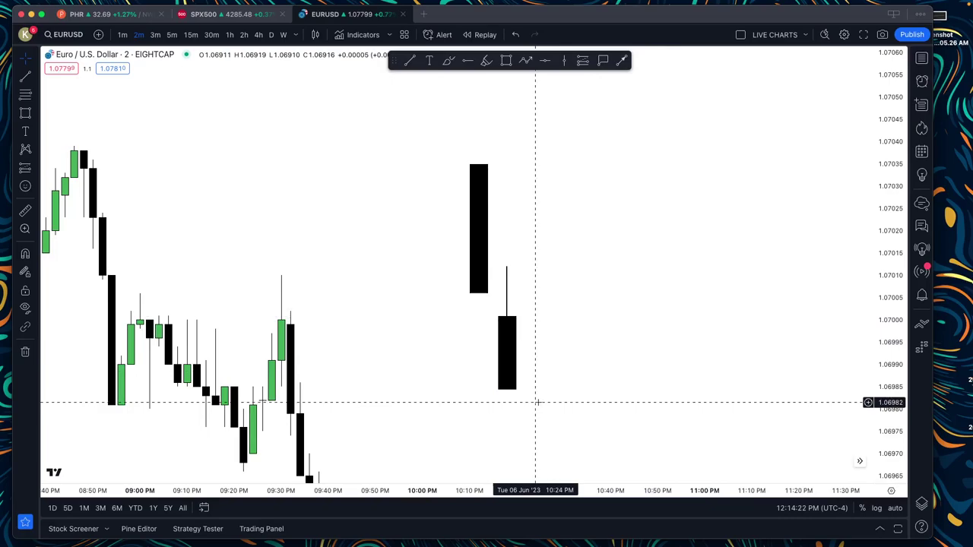
pyautogui.moveTo(507, 388)
pyautogui.mouseDown()
pyautogui.moveTo(507, 332)
pyautogui.moveTo(507, 368)
pyautogui.mouseUp()
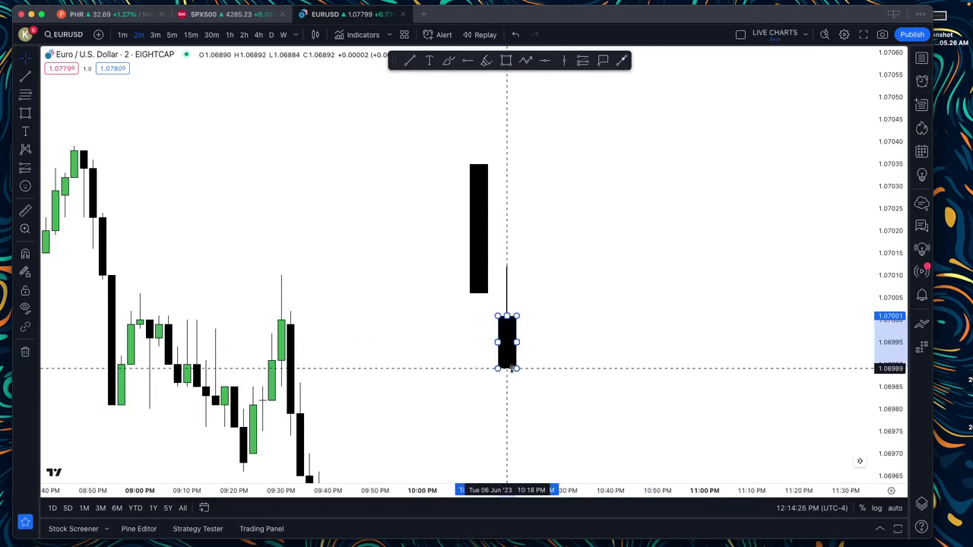
pyautogui.moveTo(515, 369); pyautogui.dragTo(515, 369)
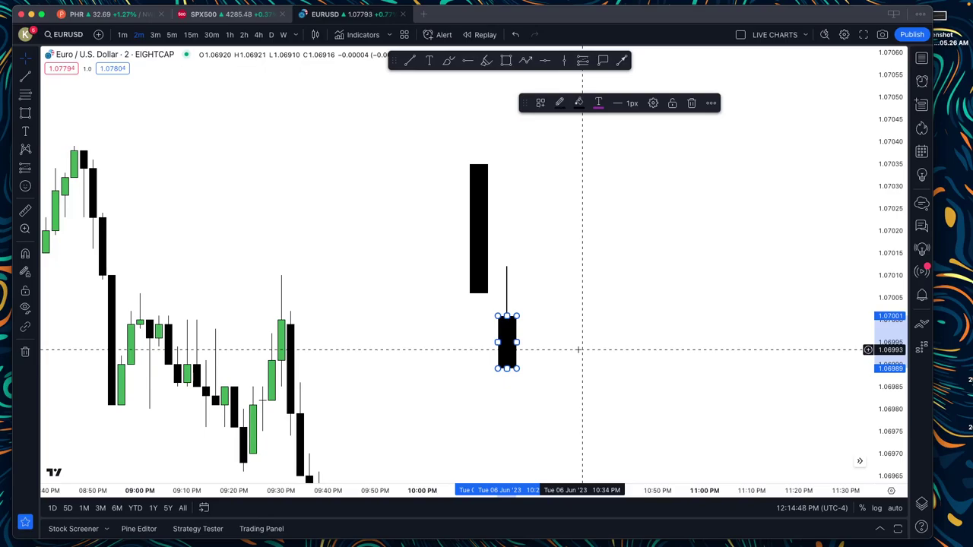
# Recentre the candles and stretch the second candle body downward
pyautogui.moveTo(434, 379); pyautogui.dragTo(413, 325)
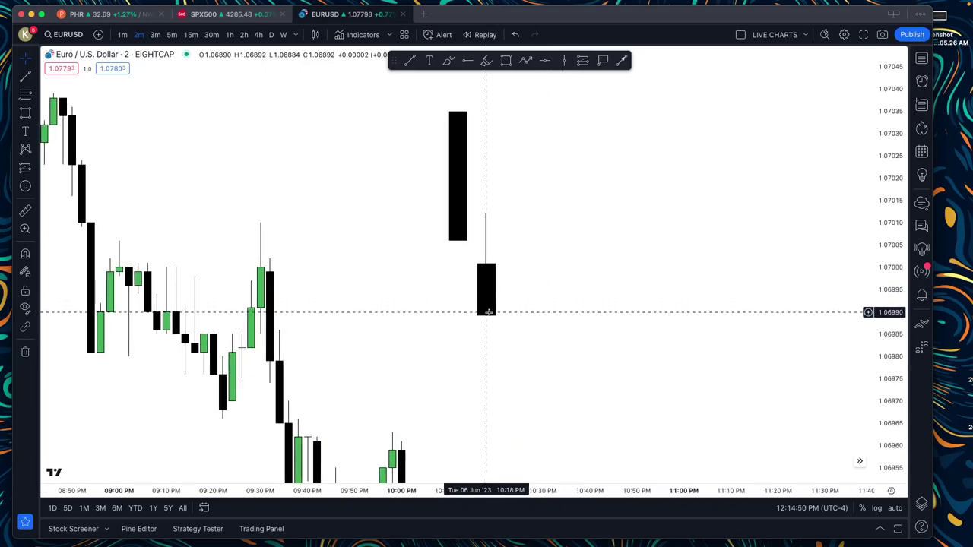
pyautogui.click(486, 314)
pyautogui.moveTo(486, 314); pyautogui.dragTo(486, 379)
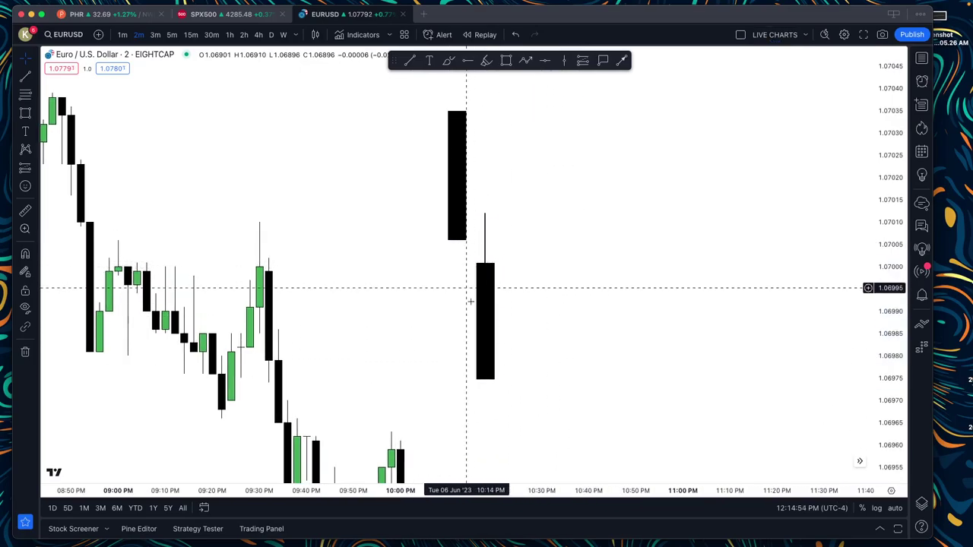
pyautogui.click(466, 112)
# Add a tall third black candle body with a wick line above it
pyautogui.click(505, 60)
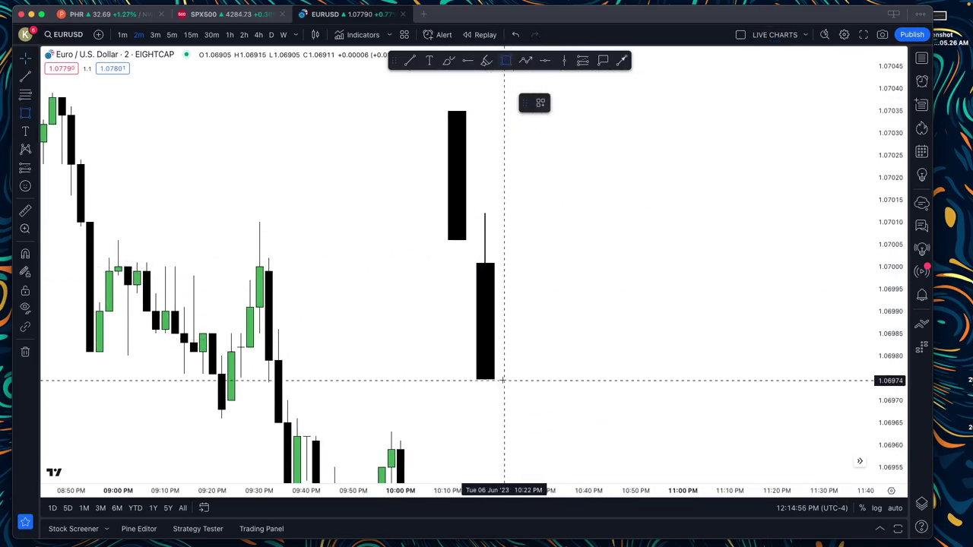
pyautogui.moveTo(504, 380)
pyautogui.mouseDown()
pyautogui.moveTo(533, 380)
pyautogui.moveTo(518, 368)
pyautogui.mouseUp()
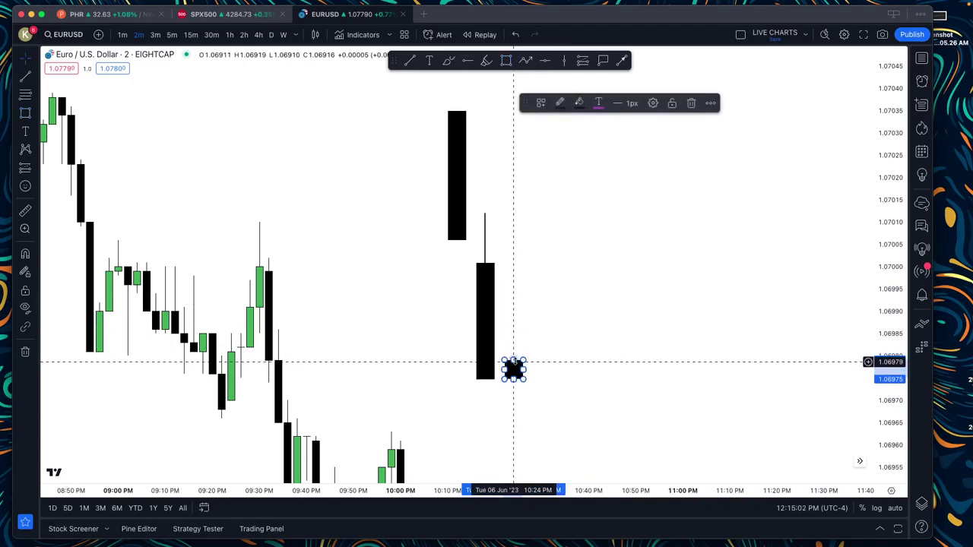
pyautogui.moveTo(517, 368)
pyautogui.mouseDown()
pyautogui.moveTo(513, 253)
pyautogui.moveTo(514, 460)
pyautogui.mouseUp()
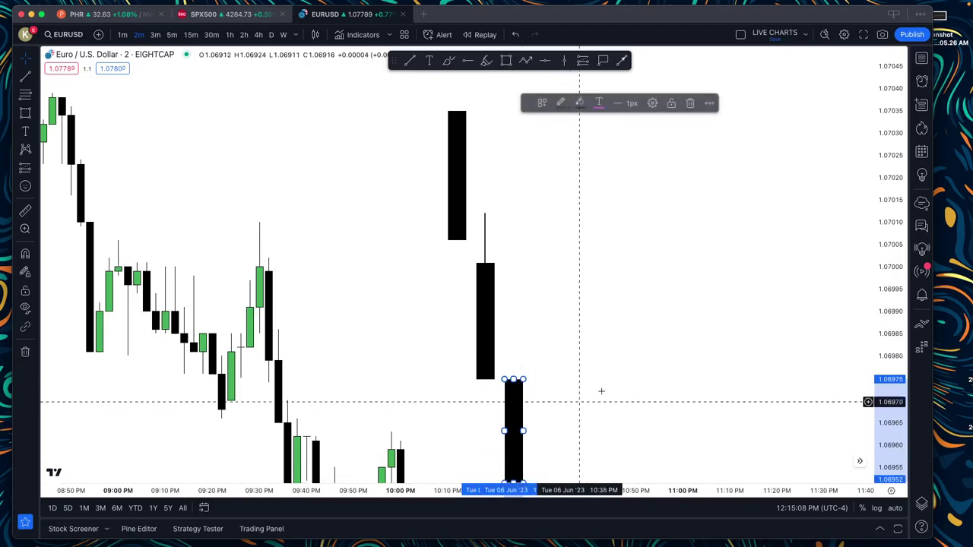
pyautogui.click(410, 60)
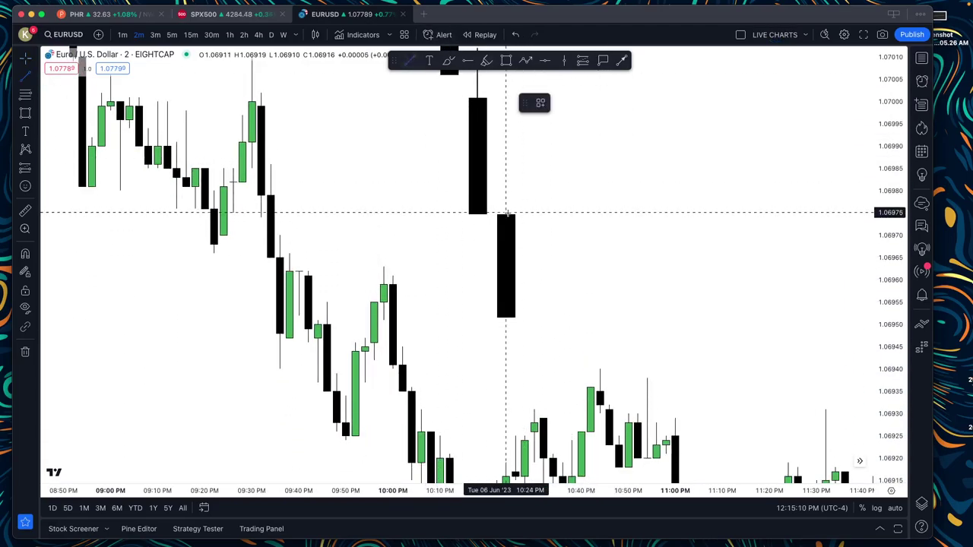
pyautogui.click(506, 213)
pyautogui.click(506, 104)
pyautogui.moveTo(507, 93)
pyautogui.mouseDown()
pyautogui.moveTo(672, 335)
pyautogui.moveTo(644, 310)
pyautogui.mouseUp()
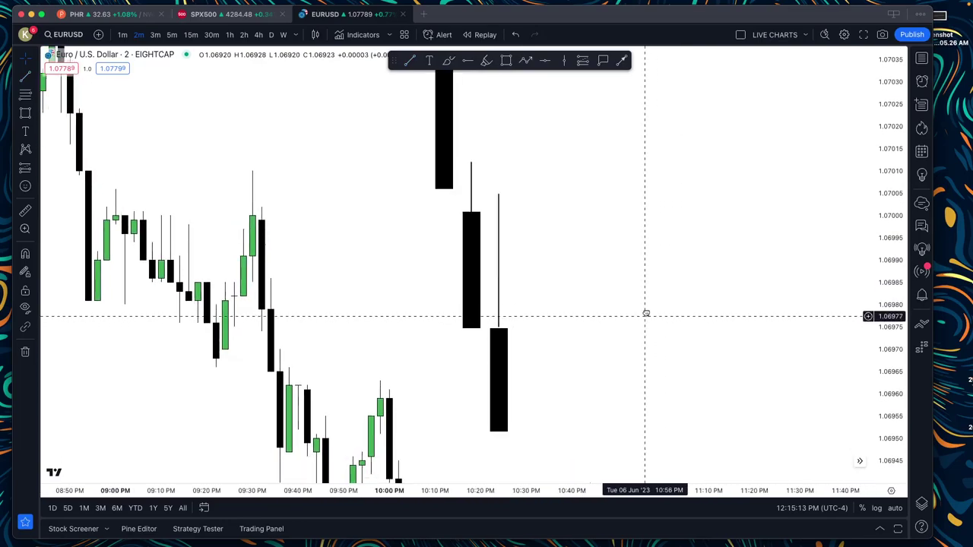
pyautogui.click(491, 321)
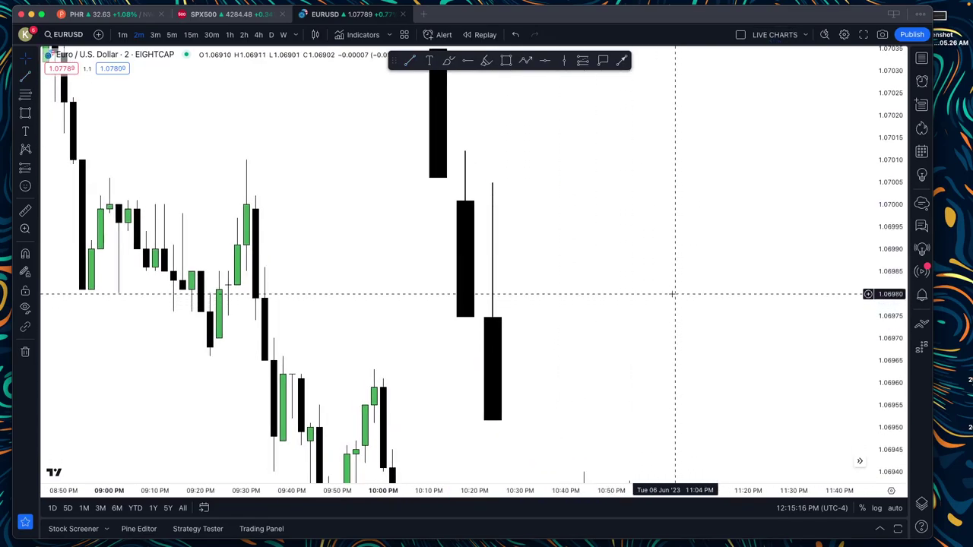
pyautogui.scroll(3, 645, 336)
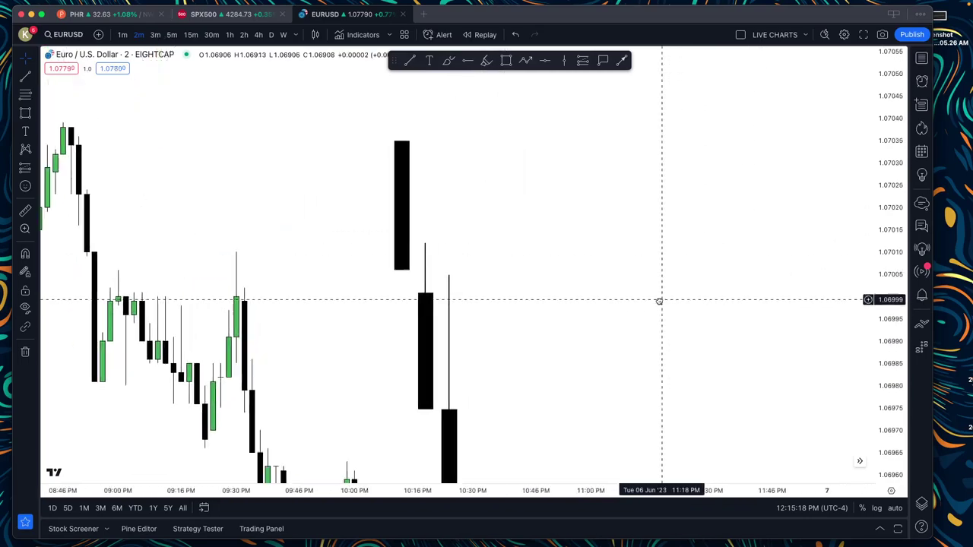
# Draw a horizontal level line at 1.07006 along the tall body's bottom
pyautogui.click(409, 61)
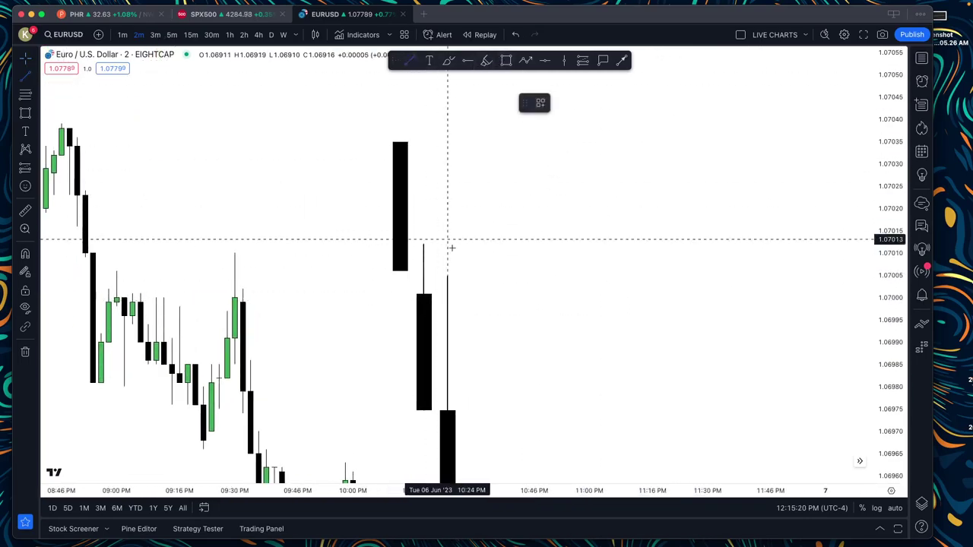
pyautogui.moveTo(392, 271); pyautogui.dragTo(621, 270)
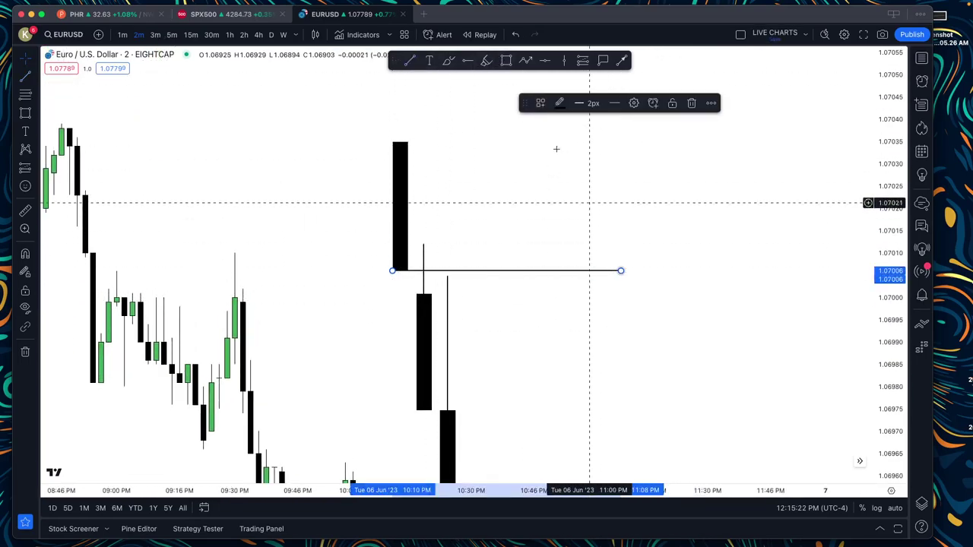
pyautogui.click(615, 102)
# Make the 1.07006 level line dashed and red
pyautogui.click(638, 142)
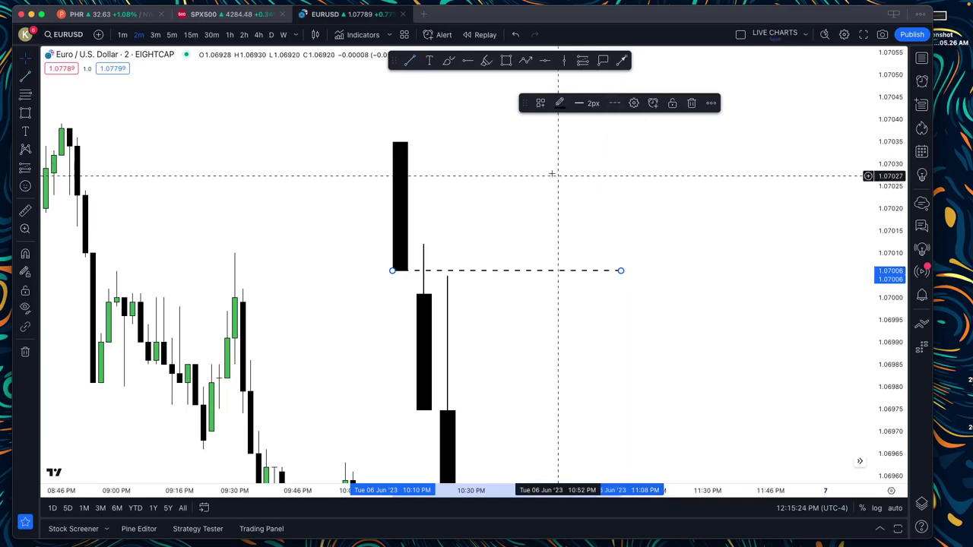
pyautogui.click(560, 102)
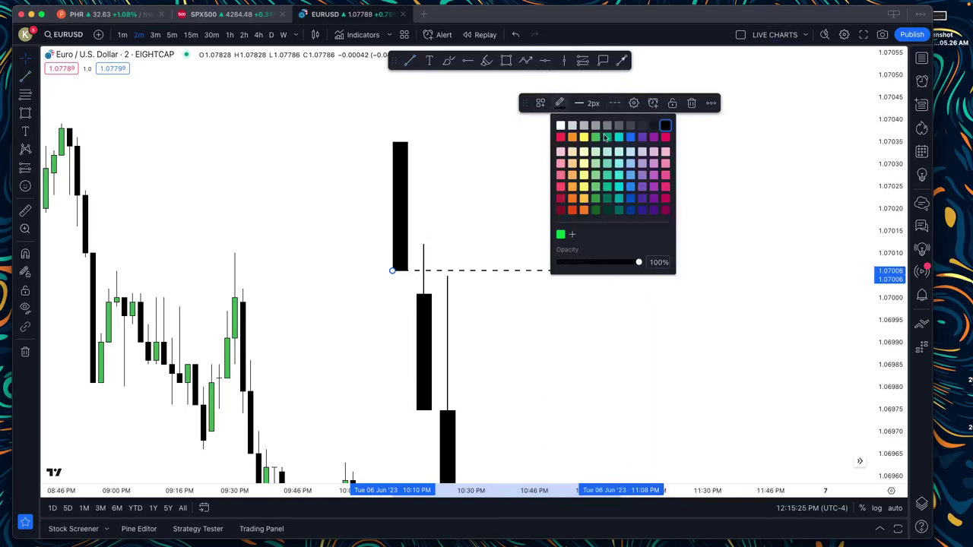
pyautogui.click(561, 137)
# Draw a second red dashed level at the middle candle's top
pyautogui.click(411, 61)
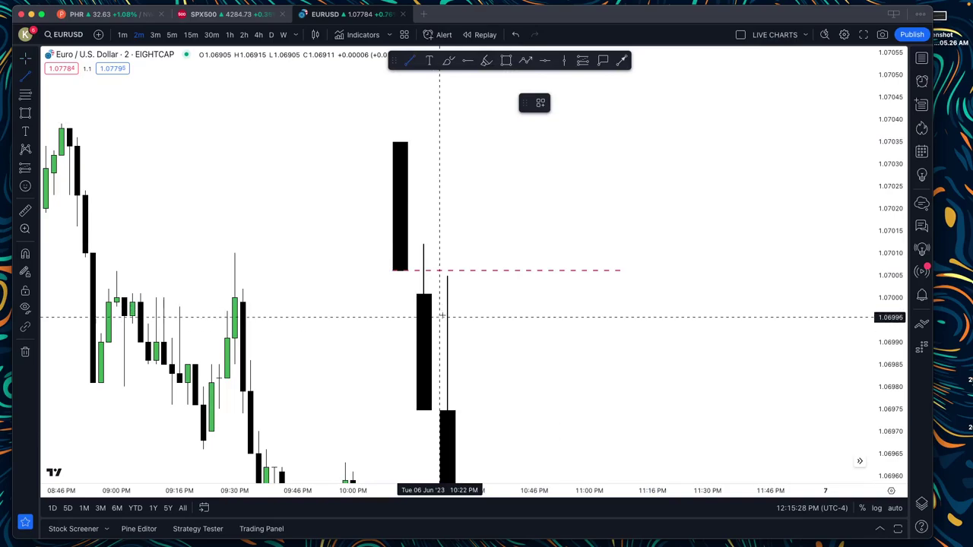
pyautogui.click(416, 292)
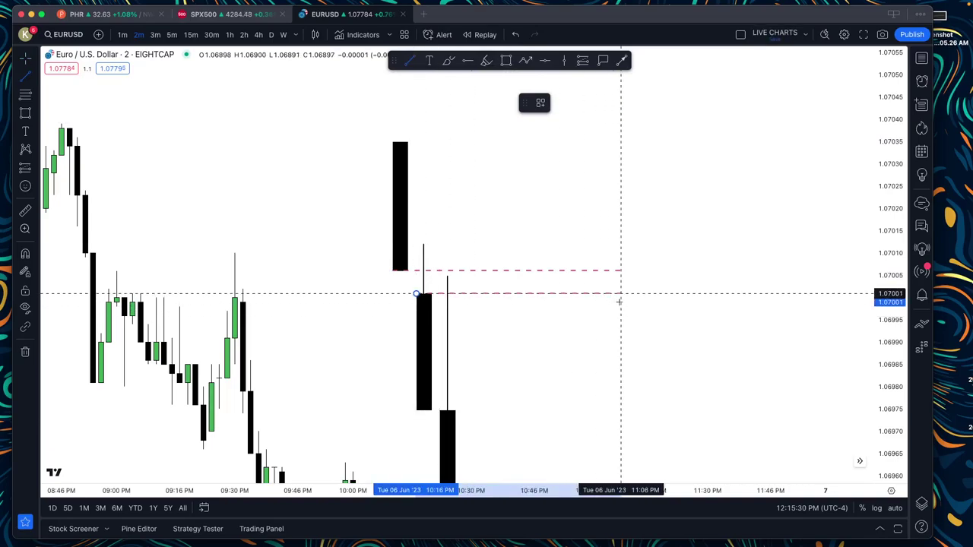
pyautogui.click(621, 292)
pyautogui.moveTo(707, 343)
pyautogui.mouseDown()
pyautogui.moveTo(719, 343)
pyautogui.moveTo(718, 318)
pyautogui.mouseUp()
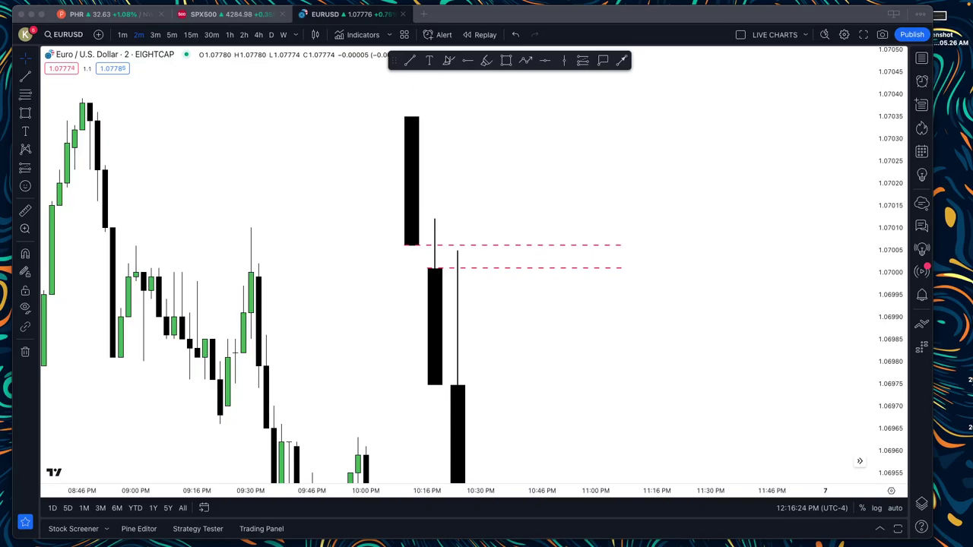
pyautogui.click(448, 61)
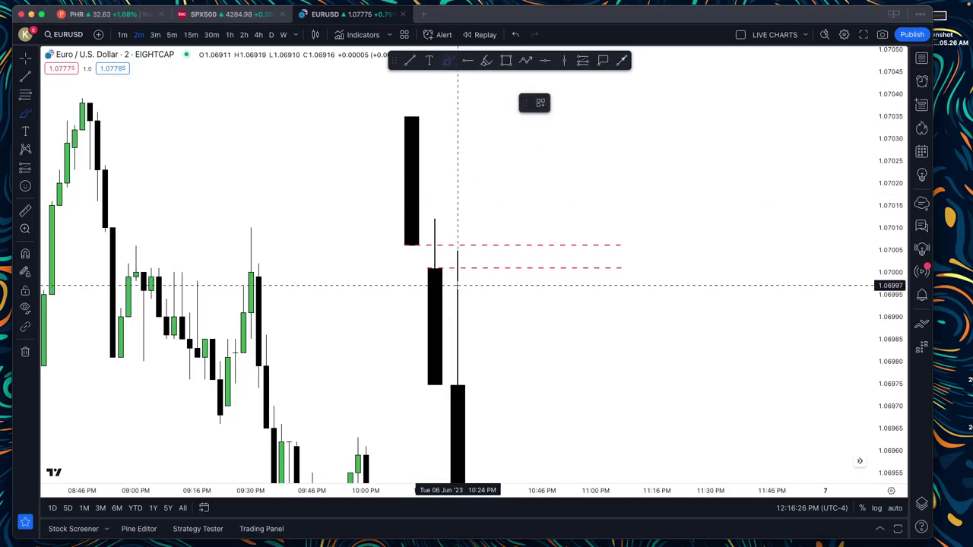
pyautogui.moveTo(458, 285)
pyautogui.mouseDown()
pyautogui.moveTo(465, 247)
pyautogui.moveTo(479, 260)
pyautogui.moveTo(450, 263)
pyautogui.moveTo(487, 267)
pyautogui.moveTo(465, 252)
pyautogui.moveTo(596, 464)
pyautogui.mouseUp()
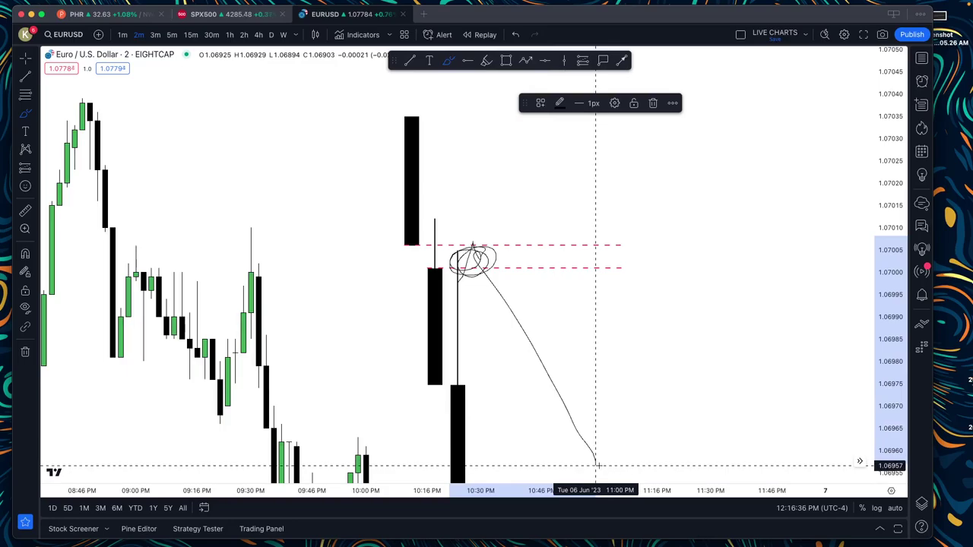
pyautogui.press('super+z')
pyautogui.moveTo(450, 301)
pyautogui.mouseDown()
pyautogui.moveTo(472, 231)
pyautogui.moveTo(512, 160)
pyautogui.mouseUp()
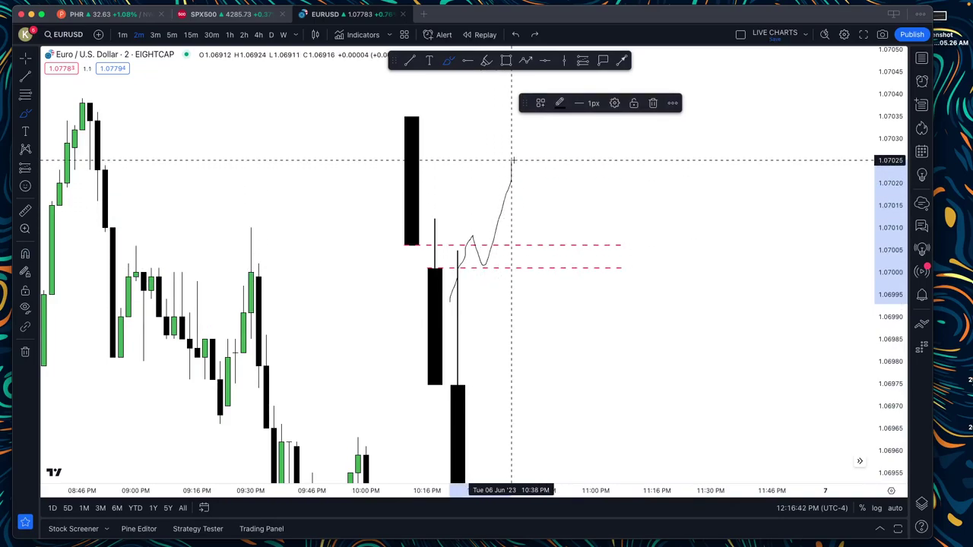
pyautogui.moveTo(513, 160); pyautogui.dragTo(640, 540)
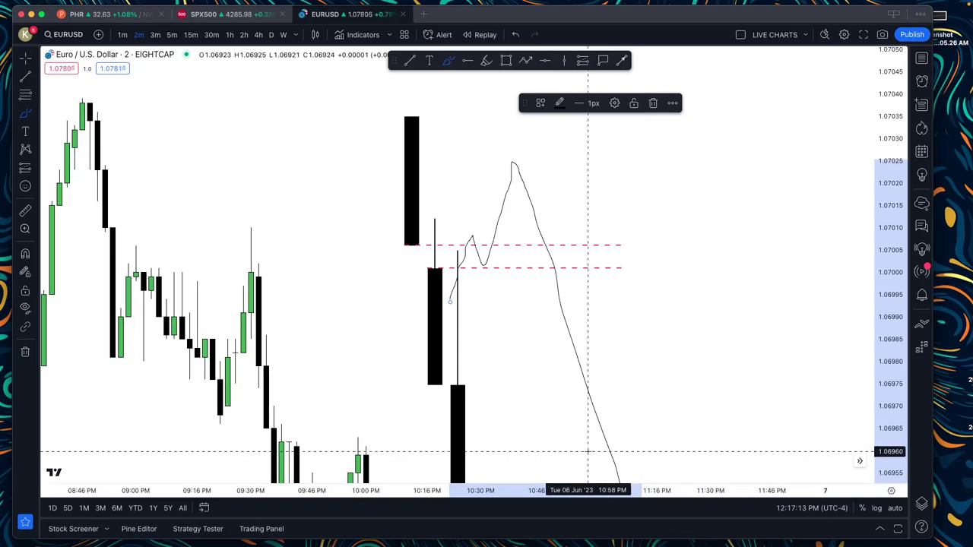
pyautogui.moveTo(551, 176)
pyautogui.mouseDown()
pyautogui.moveTo(553, 190)
pyautogui.moveTo(534, 174)
pyautogui.mouseUp()
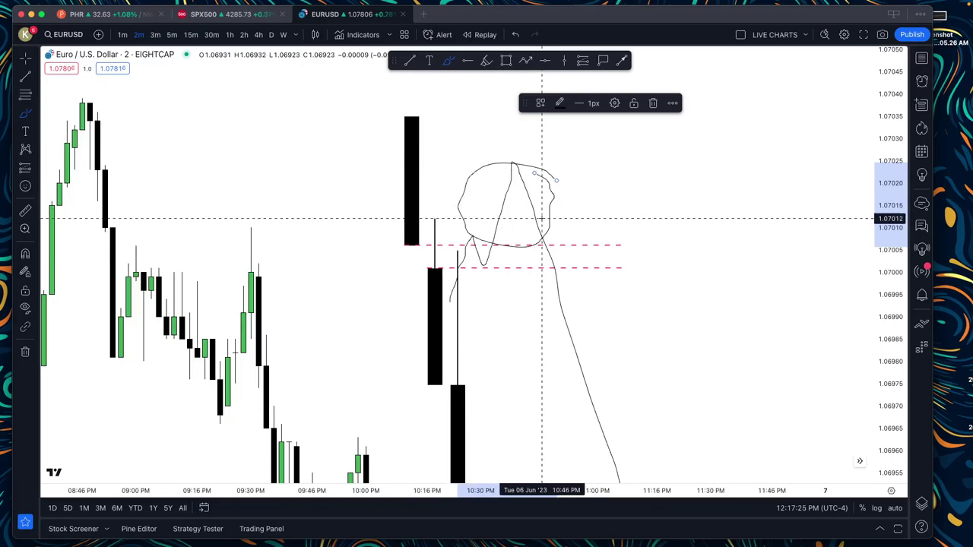
pyautogui.moveTo(581, 176); pyautogui.dragTo(634, 161)
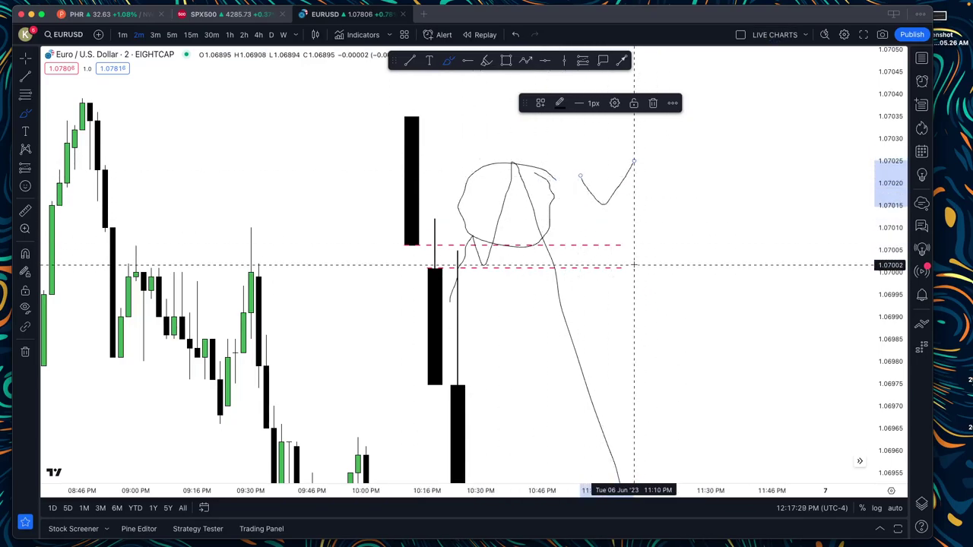
pyautogui.hotkey('ctrl', 'z')
pyautogui.hotkey('ctrl', 'z')
pyautogui.hotkey('ctrl', 'z')
pyautogui.hotkey('ctrl', 'z')
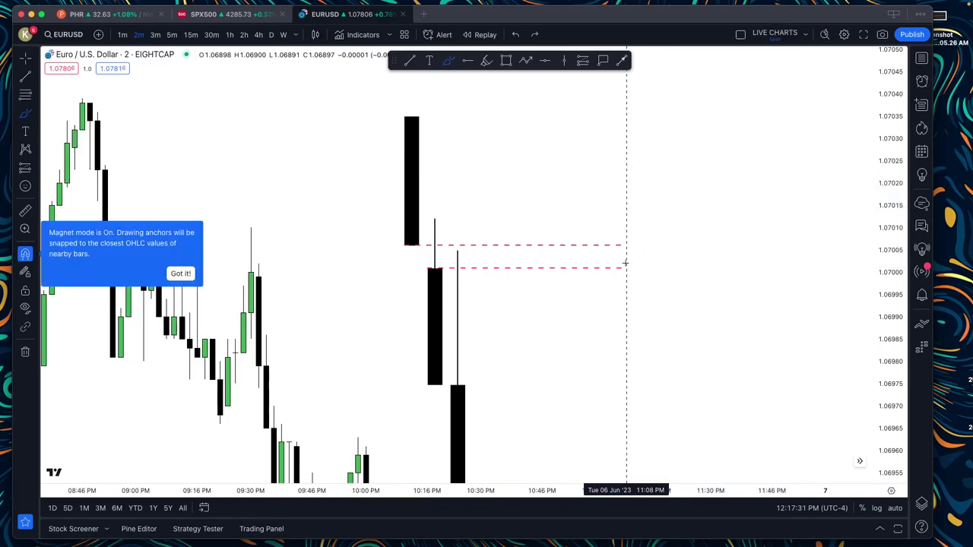
pyautogui.moveTo(459, 262); pyautogui.dragTo(456, 256)
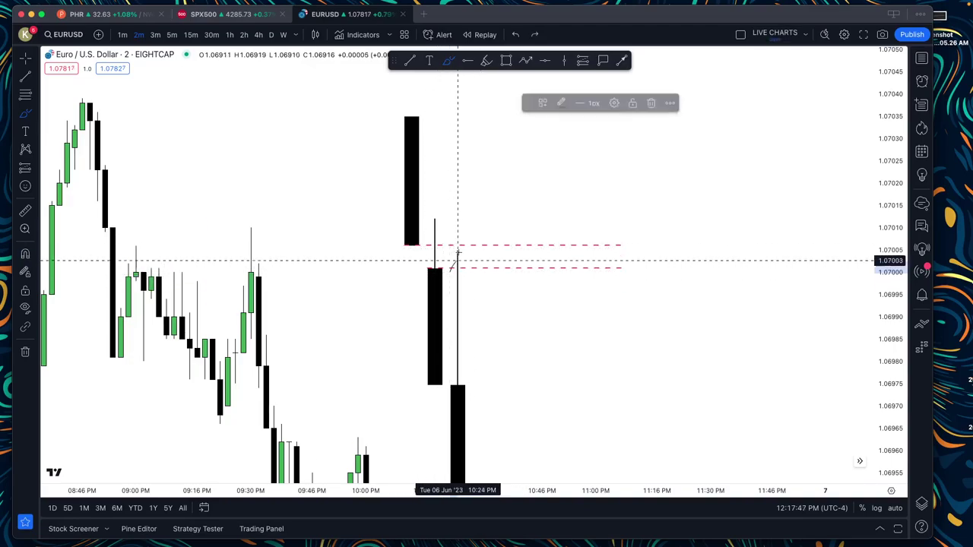
pyautogui.moveTo(453, 269)
pyautogui.mouseDown()
pyautogui.moveTo(550, 138)
pyautogui.moveTo(611, 299)
pyautogui.mouseUp()
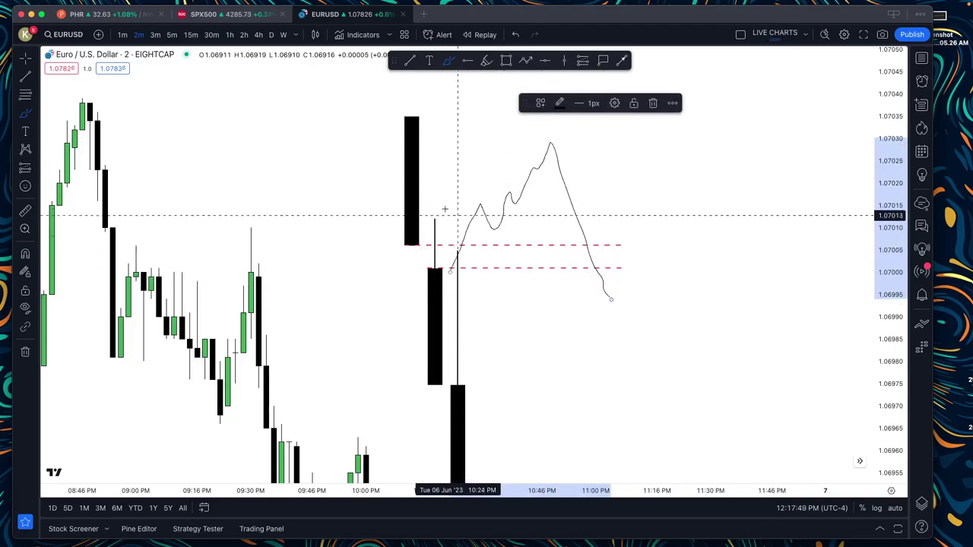
pyautogui.moveTo(888, 198); pyautogui.dragTo(888, 228)
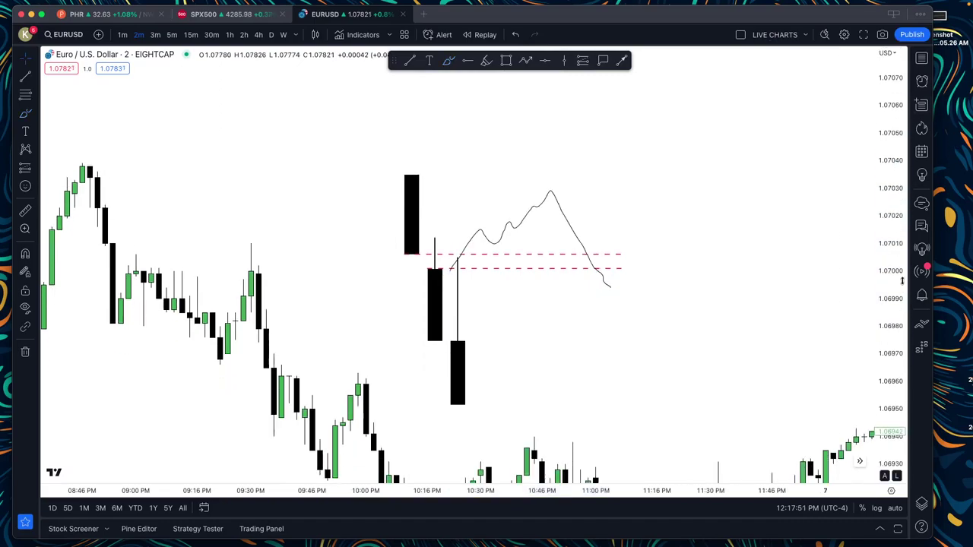
pyautogui.hscroll(-1, 449, 270)
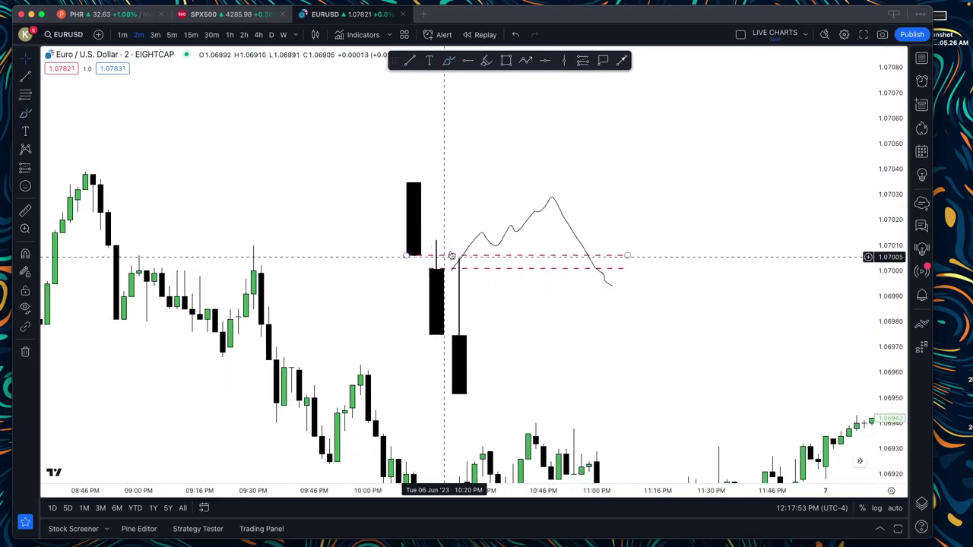
pyautogui.hscroll(-3, 429, 270)
pyautogui.scroll(2, 570, 174)
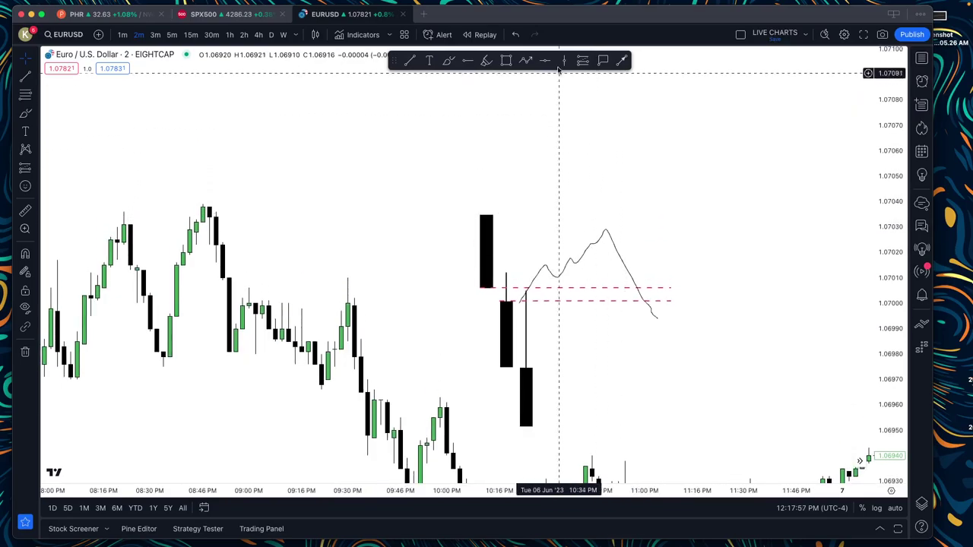
# Draw a two-peak zigzag from left of the candles down into the black candles
pyautogui.click(526, 60)
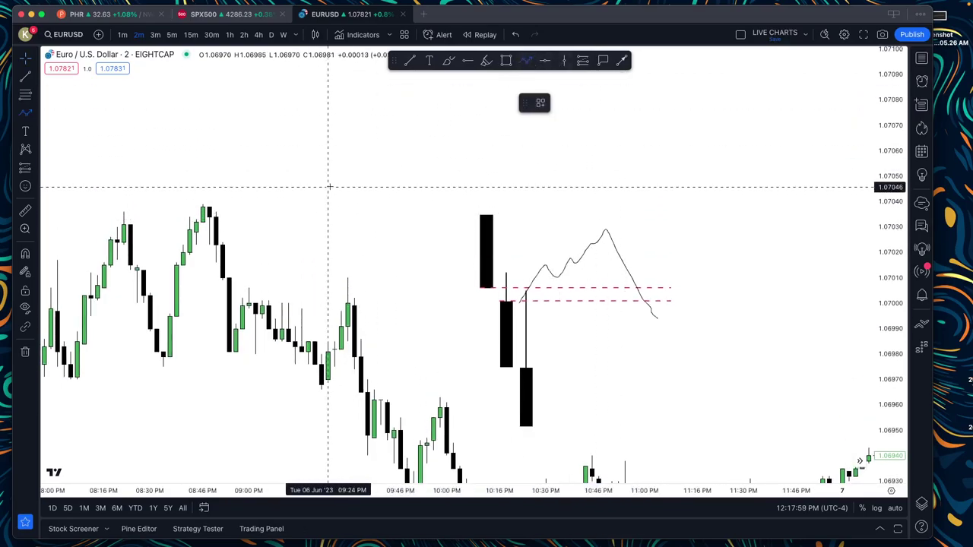
pyautogui.click(281, 230)
pyautogui.click(321, 145)
pyautogui.click(367, 214)
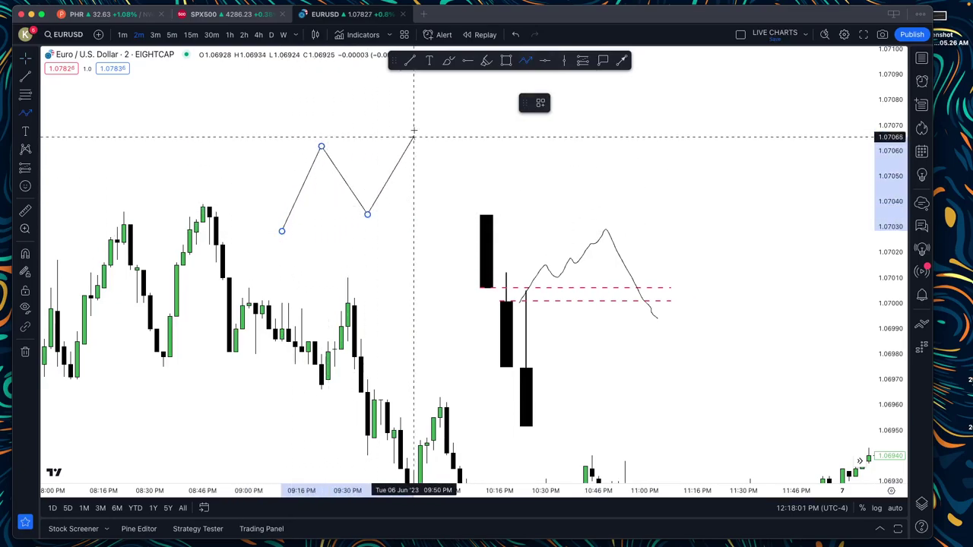
pyautogui.click(434, 102)
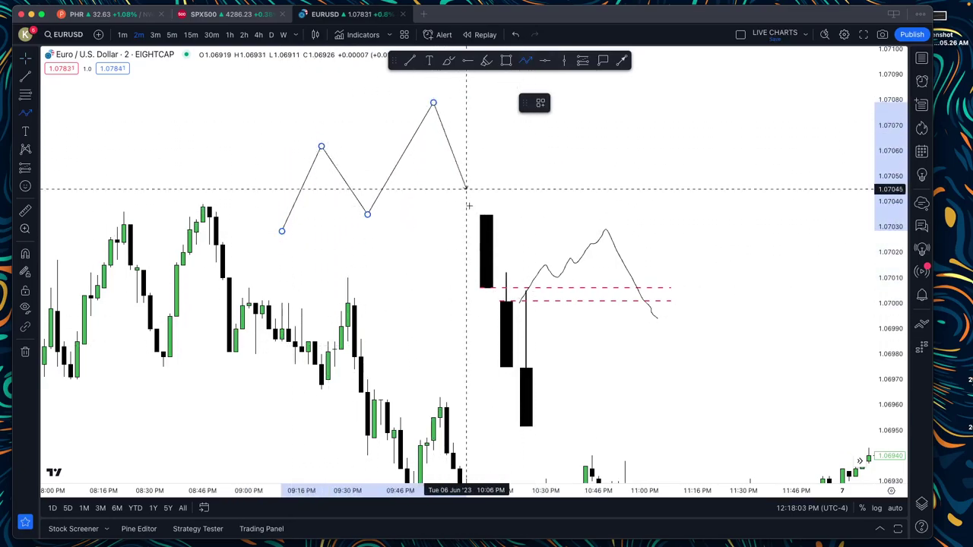
pyautogui.click(532, 423)
pyautogui.click(556, 413)
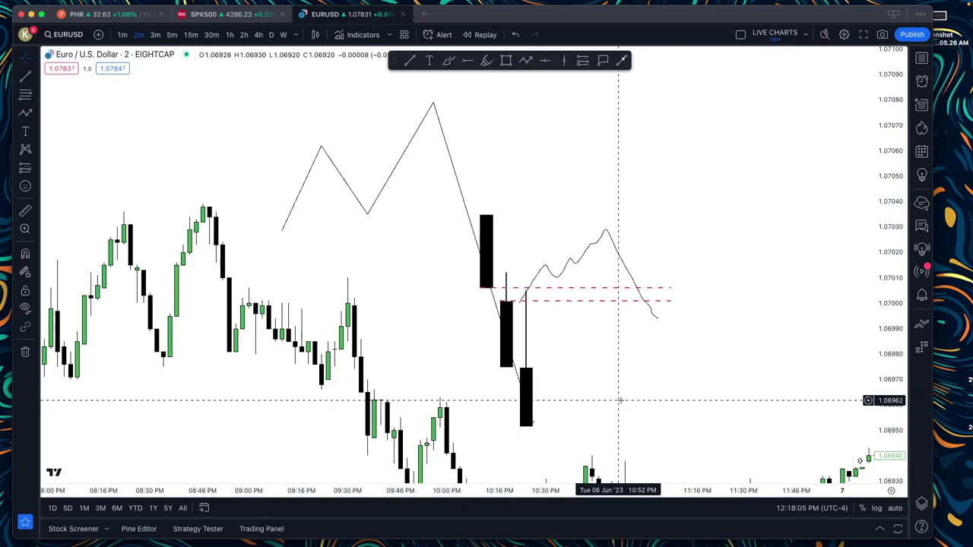
pyautogui.moveTo(498, 108); pyautogui.dragTo(474, 157)
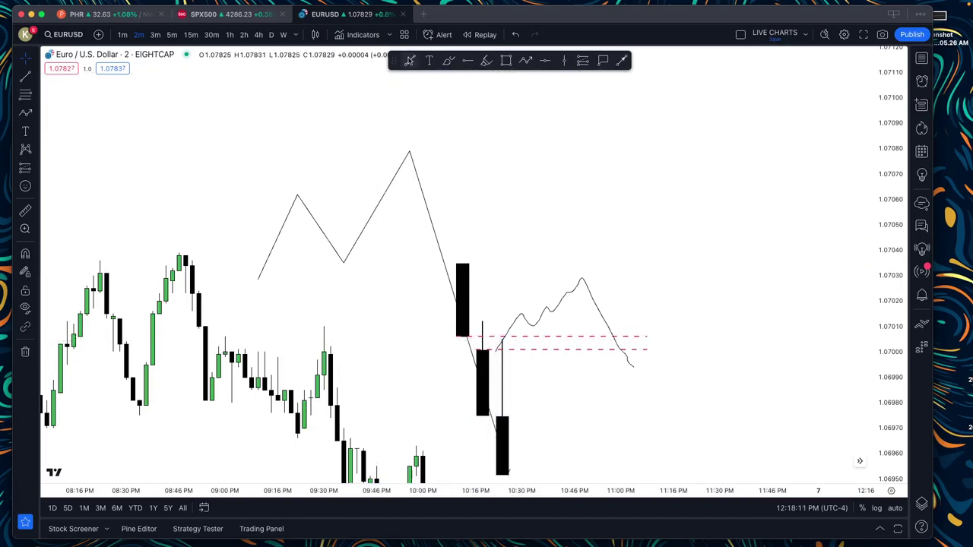
# Mark the zigzag's middle low with a red dashed line
pyautogui.click(409, 60)
pyautogui.click(344, 261)
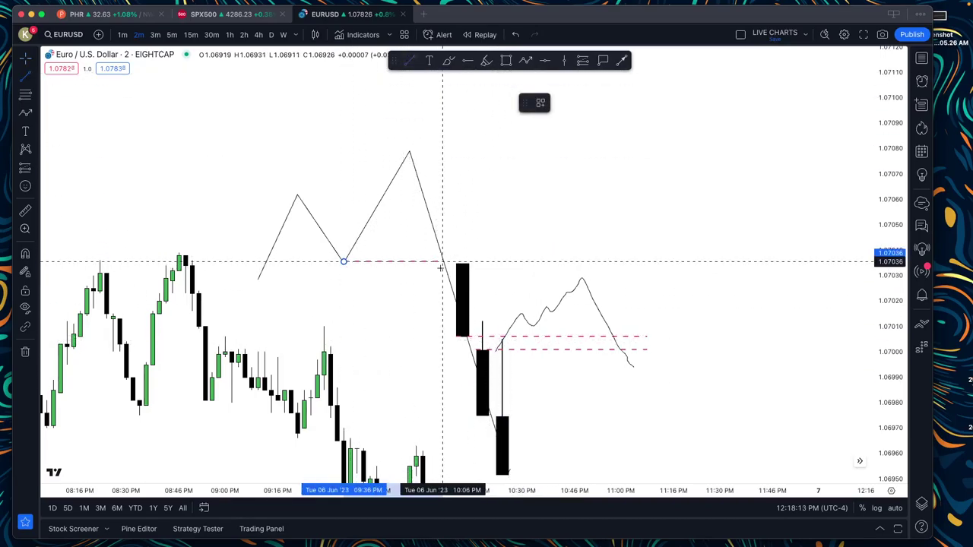
pyautogui.click(438, 262)
# Adjust the zigzag's peaks, middle low and starting point
pyautogui.moveTo(409, 156); pyautogui.dragTo(423, 210)
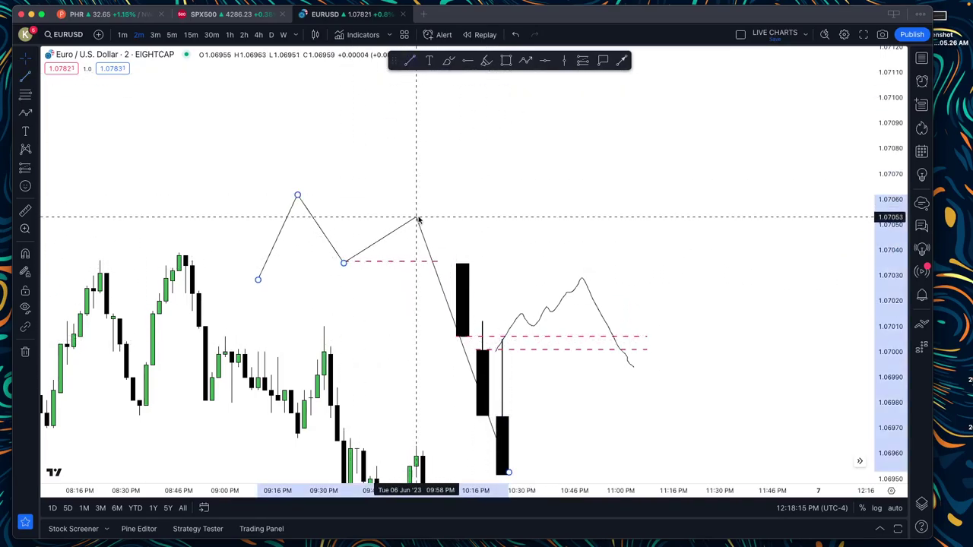
pyautogui.moveTo(344, 265)
pyautogui.mouseDown()
pyautogui.moveTo(376, 289)
pyautogui.moveTo(440, 291)
pyautogui.mouseUp()
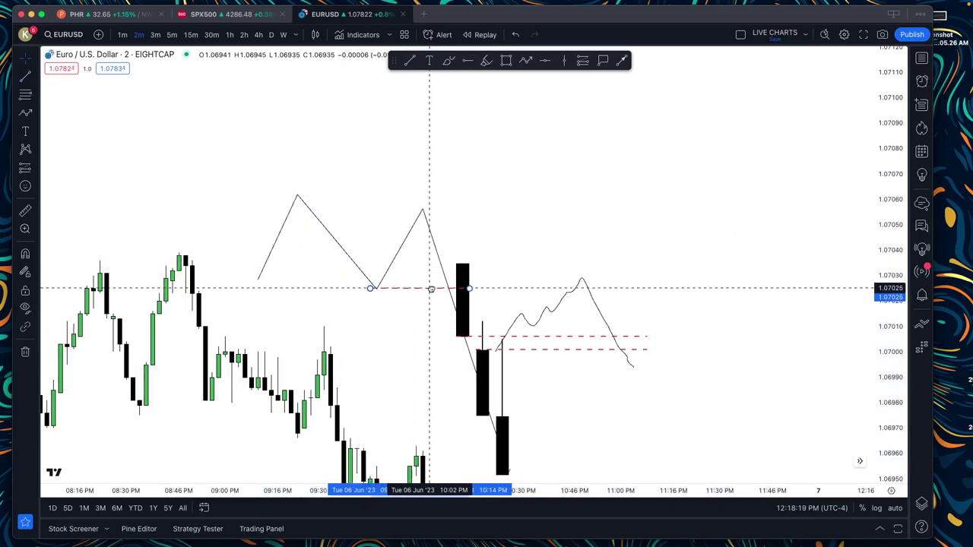
pyautogui.click(458, 292)
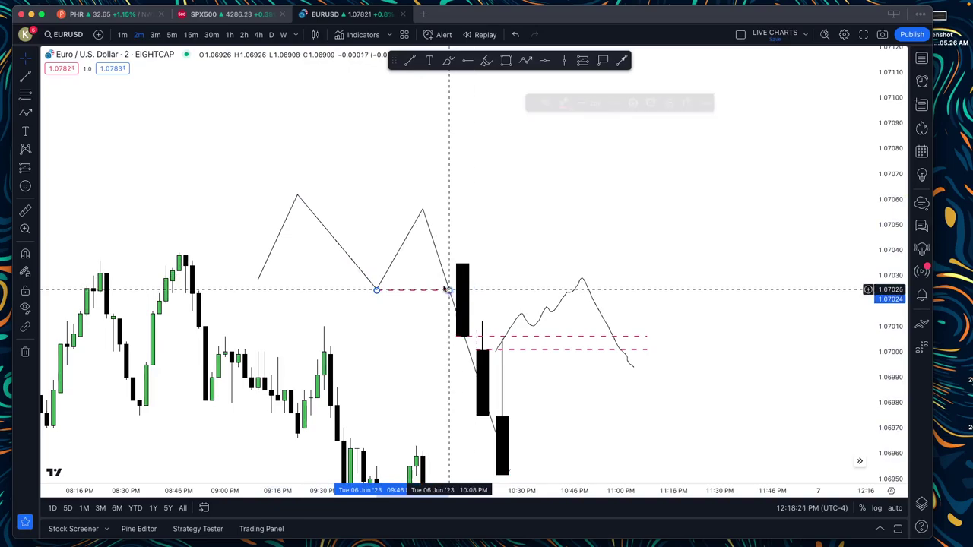
pyautogui.moveTo(298, 196)
pyautogui.mouseDown()
pyautogui.moveTo(304, 174)
pyautogui.moveTo(324, 242)
pyautogui.mouseUp()
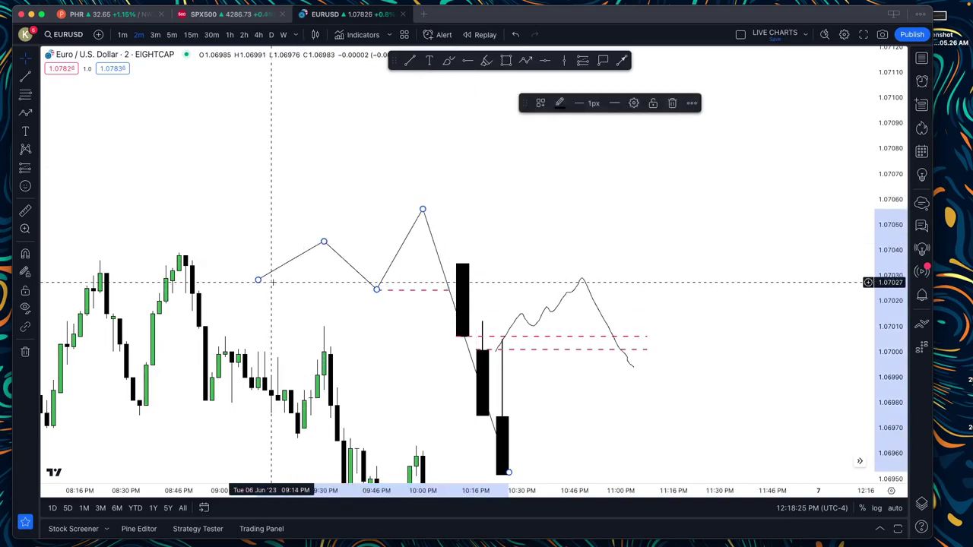
pyautogui.moveTo(257, 279); pyautogui.dragTo(265, 342)
pyautogui.click(501, 197)
pyautogui.moveTo(501, 196); pyautogui.dragTo(466, 175)
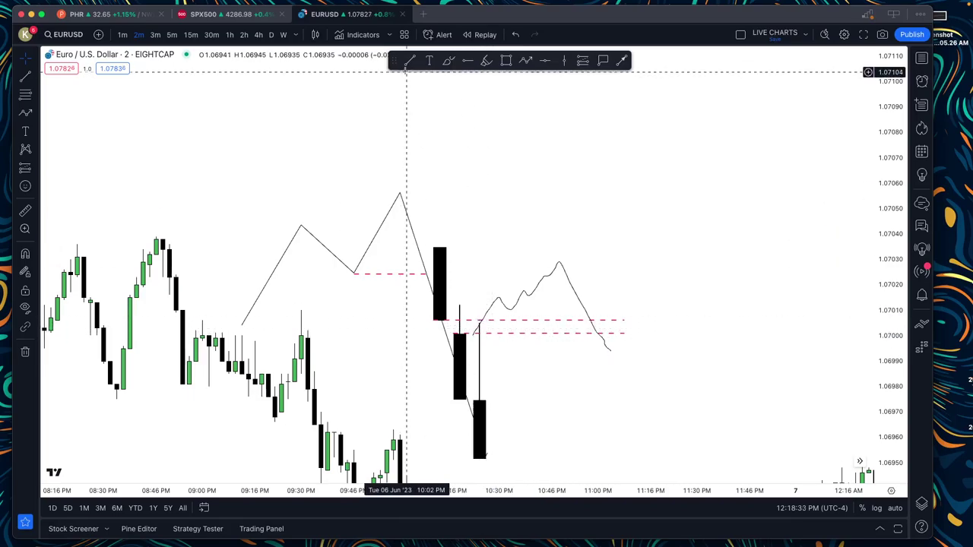
# Draw a red dashed level from the zigzag's higher peak extending right
pyautogui.click(400, 187)
pyautogui.click(578, 187)
pyautogui.click(601, 205)
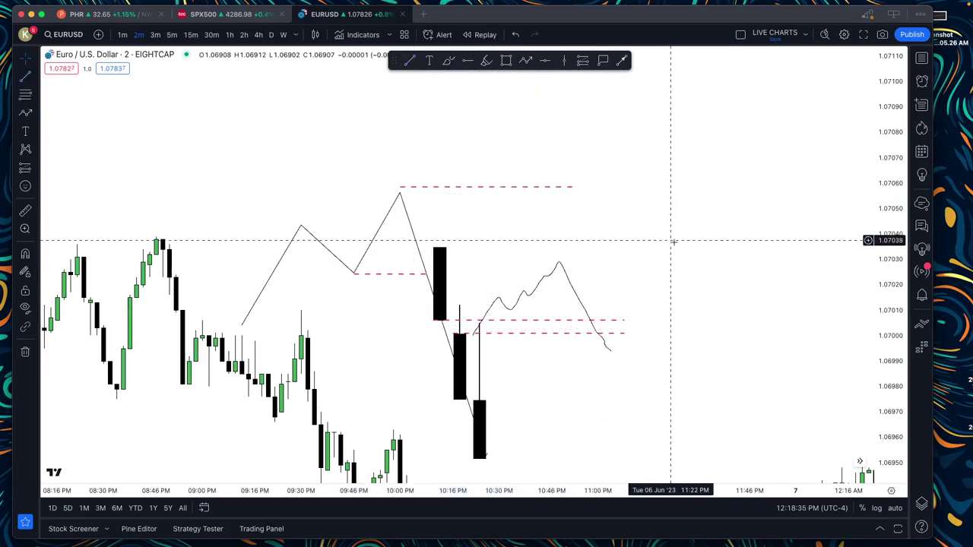
# Sketch two freehand strokes, undo them, and pan to show more candles
pyautogui.click(449, 61)
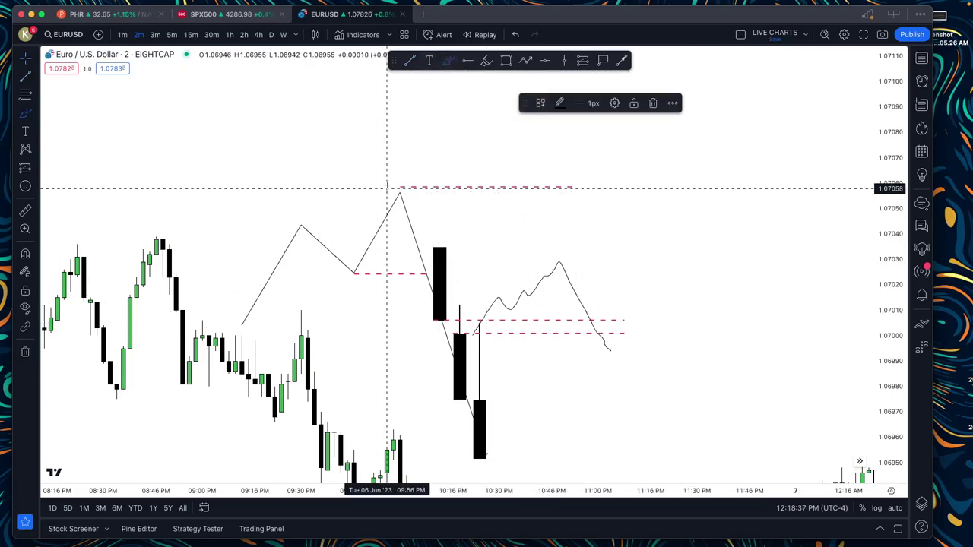
pyautogui.moveTo(388, 189); pyautogui.dragTo(433, 192)
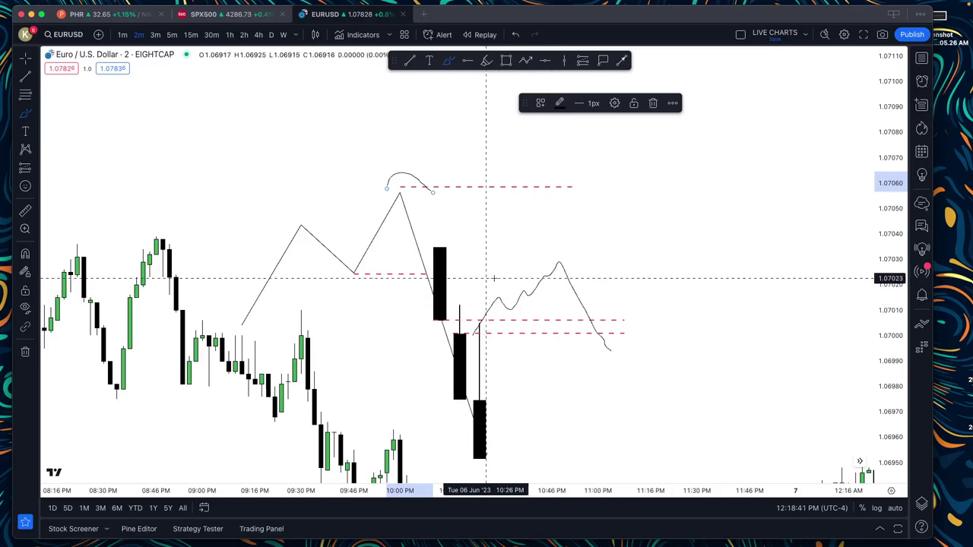
pyautogui.moveTo(505, 282)
pyautogui.mouseDown()
pyautogui.moveTo(610, 116)
pyautogui.moveTo(658, 85)
pyautogui.mouseUp()
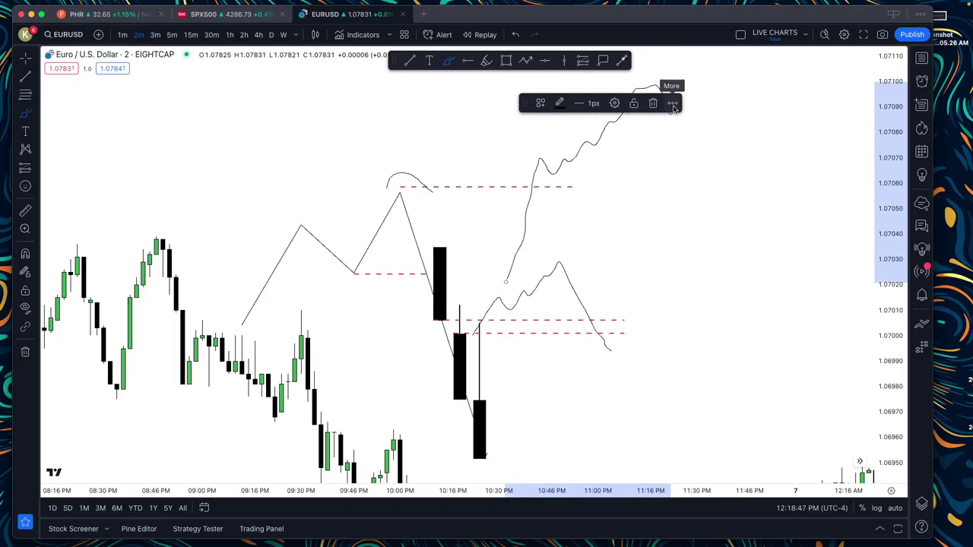
pyautogui.hotkey('ctrl', 'z')
pyautogui.hotkey('ctrl', 'z')
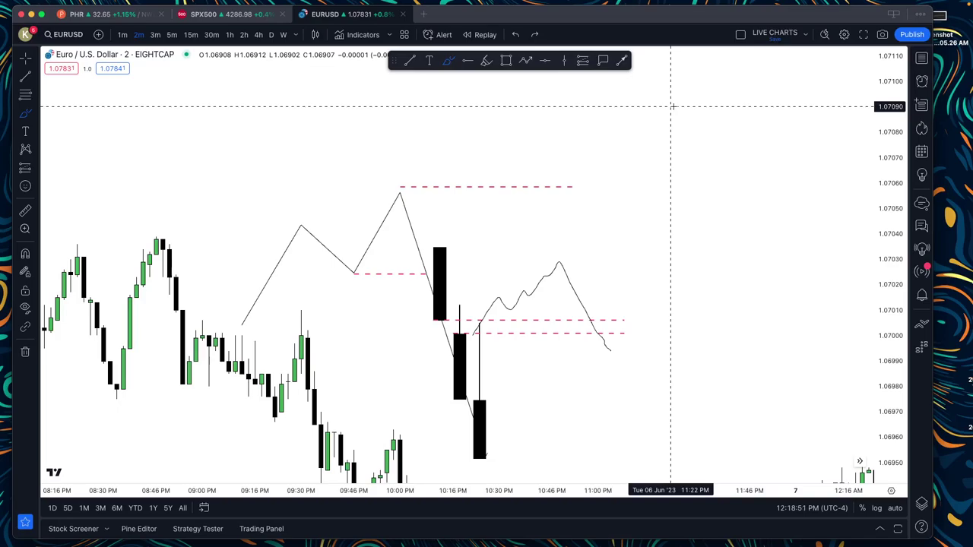
pyautogui.moveTo(711, 349); pyautogui.dragTo(730, 272)
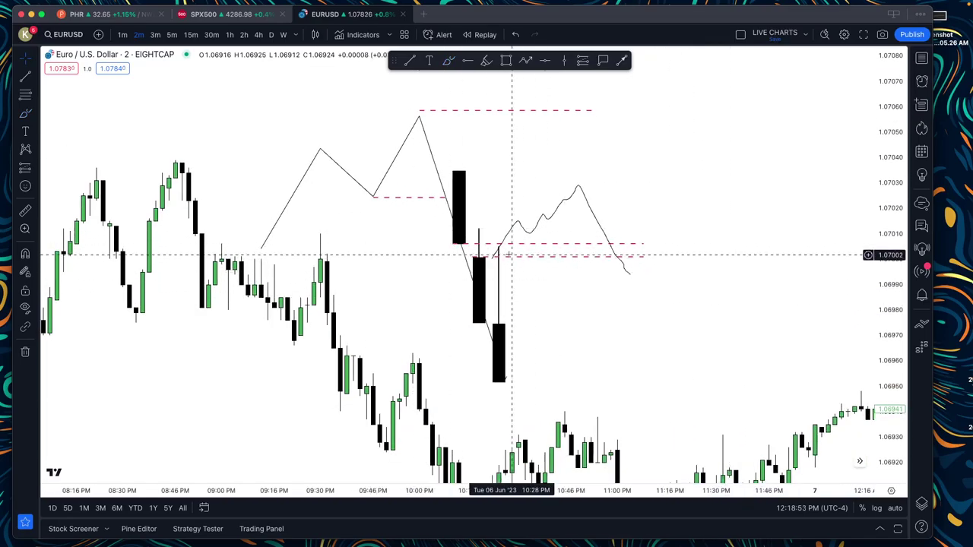
# Hide the drawings and candles, then delete the freehand wavy line
pyautogui.click(25, 309)
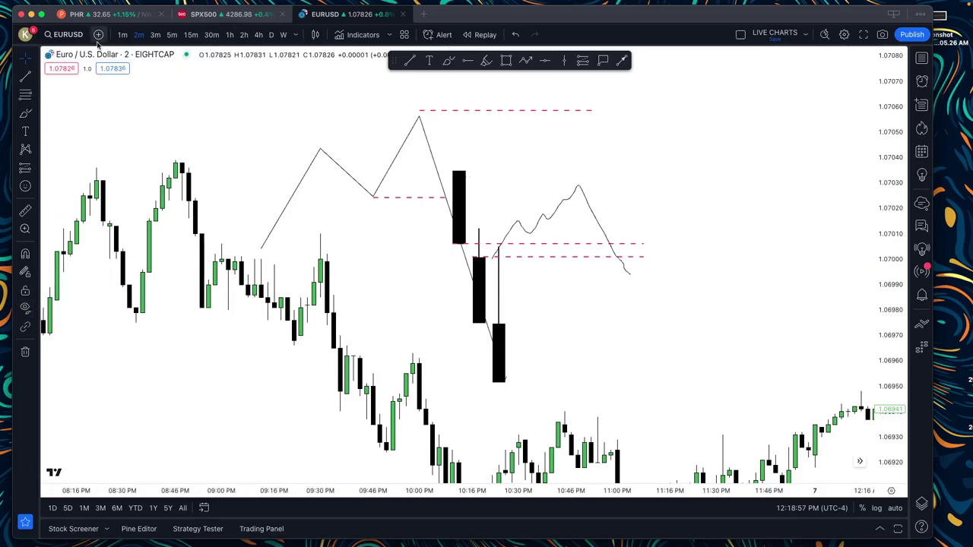
pyautogui.click(190, 55)
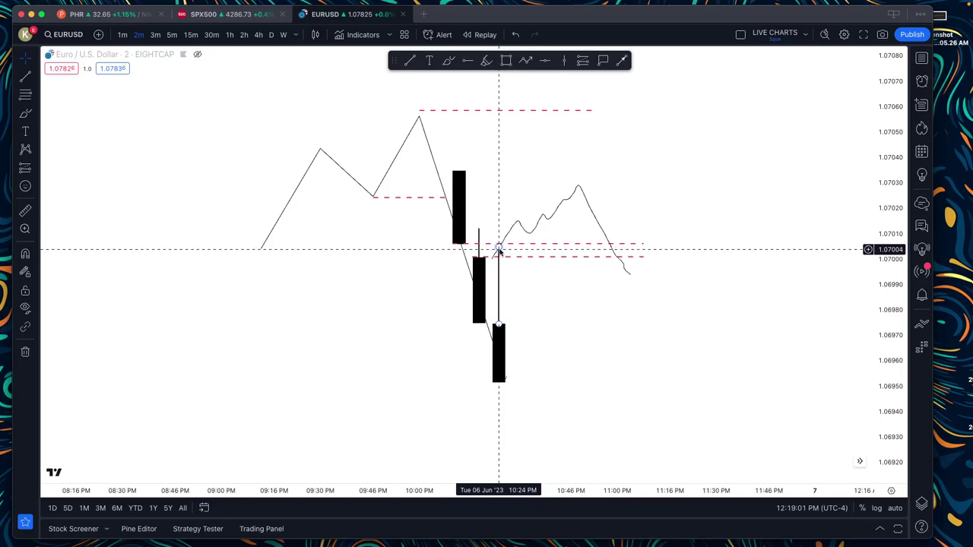
pyautogui.moveTo(604, 166); pyautogui.dragTo(601, 174)
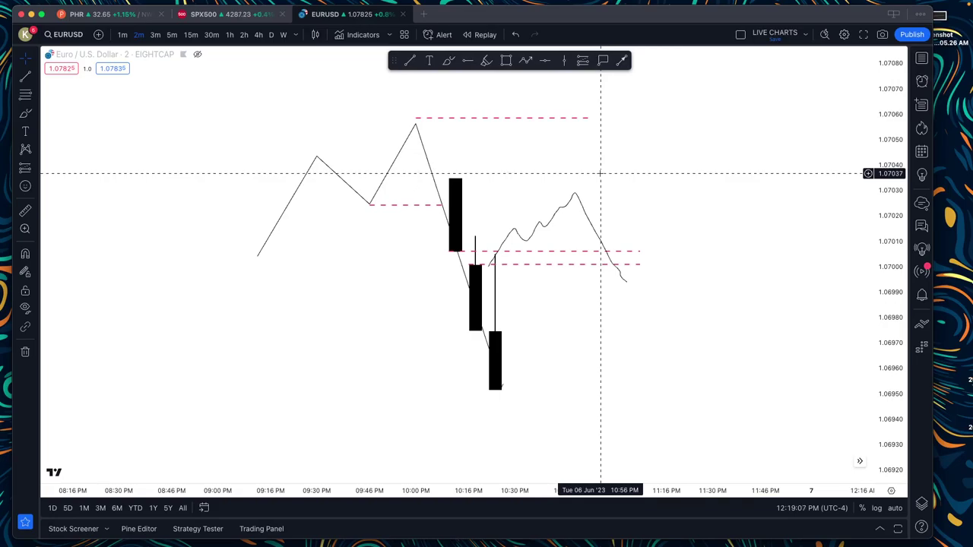
pyautogui.click(583, 205)
pyautogui.press('Delete')
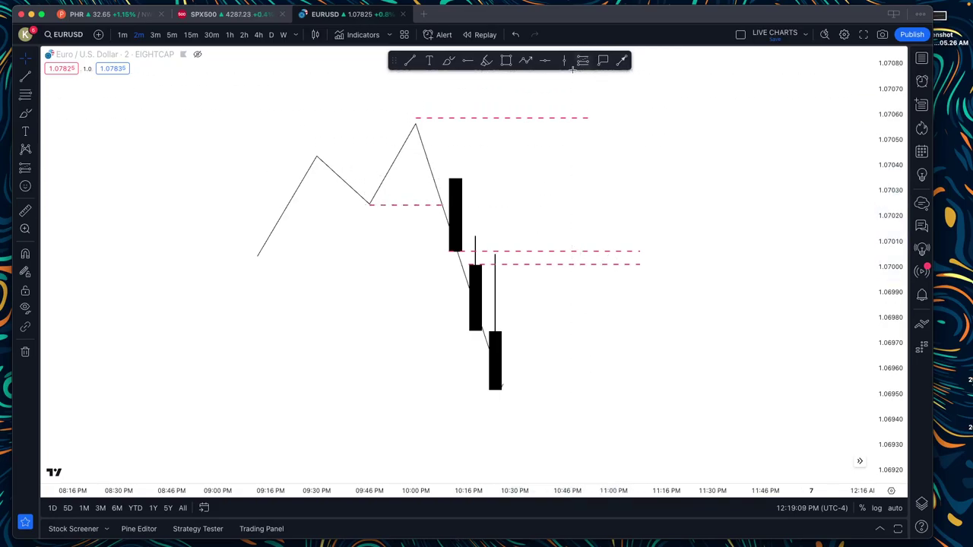
# Redraw the zigzag price path from the last candle, peaking higher and dropping below the dashed lines
pyautogui.click(529, 60)
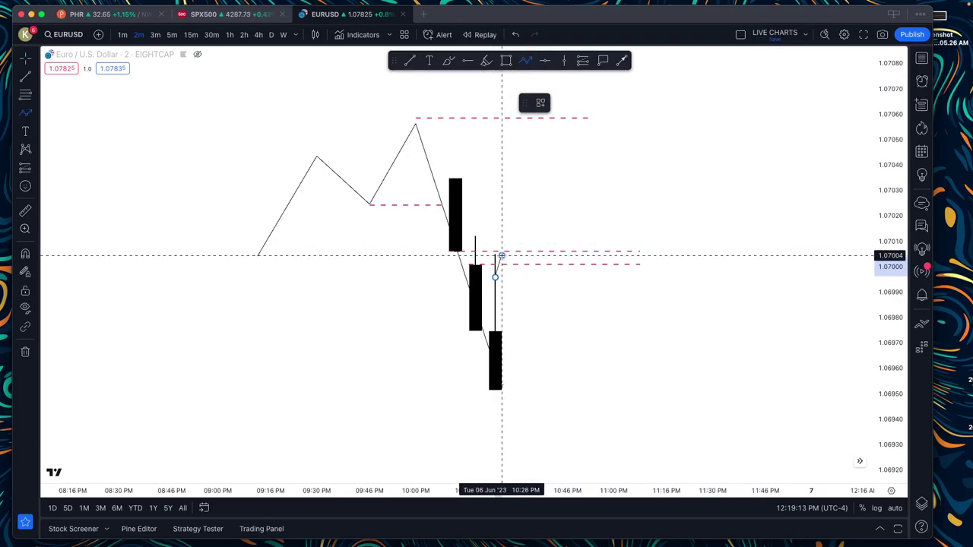
pyautogui.click(555, 393)
pyautogui.press('Delete')
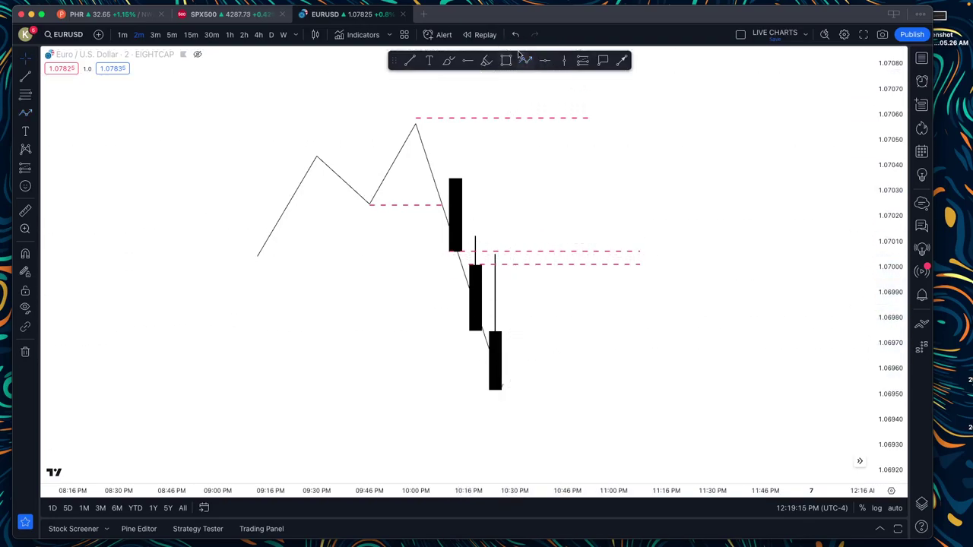
pyautogui.click(526, 60)
pyautogui.click(495, 271)
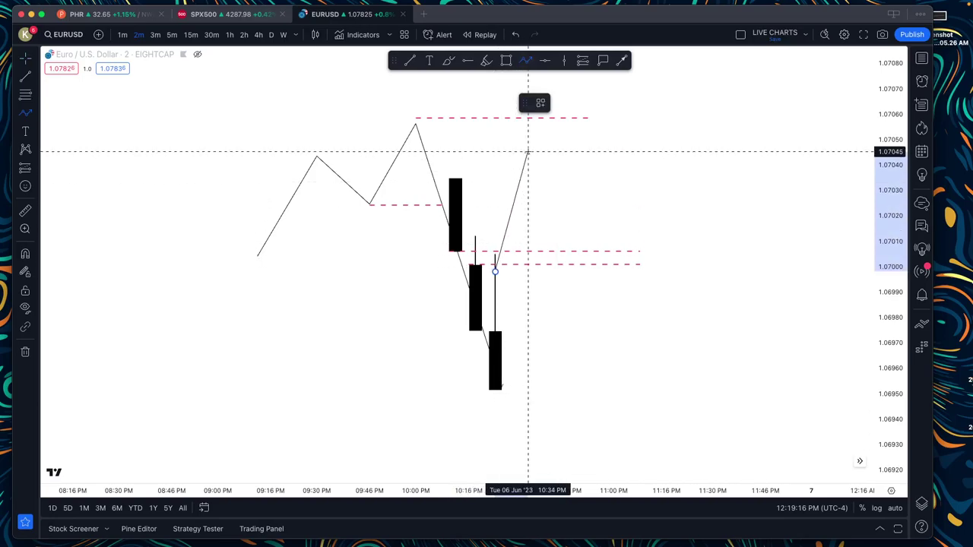
pyautogui.click(521, 199)
pyautogui.click(561, 168)
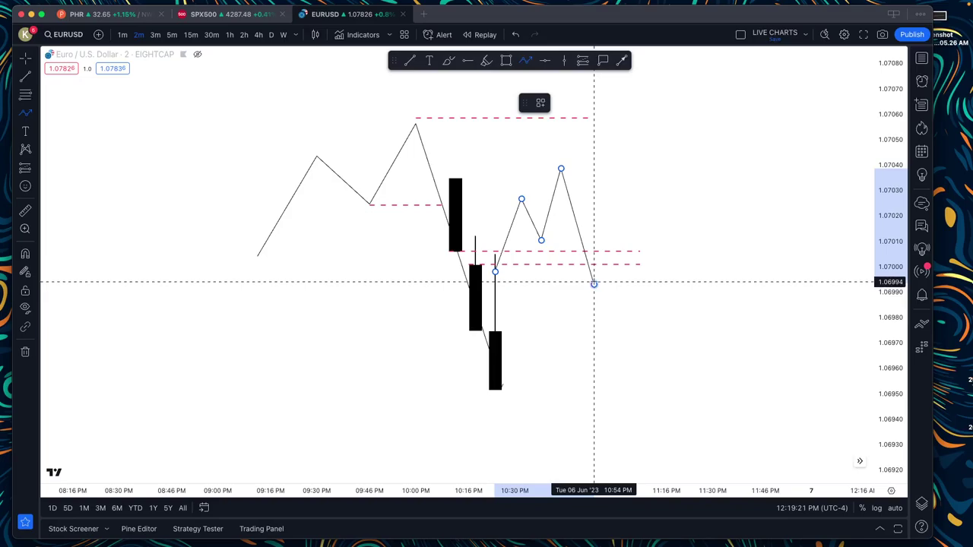
pyautogui.click(594, 284)
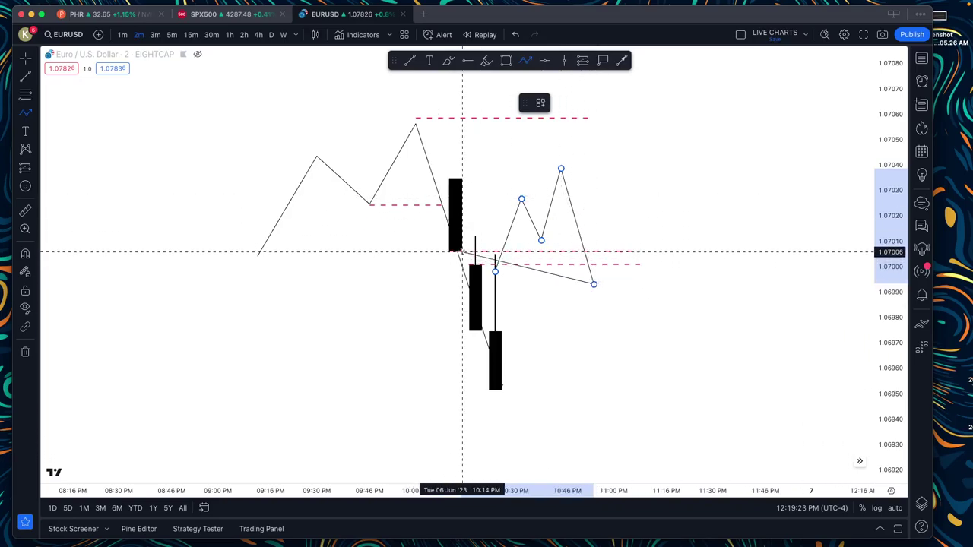
pyautogui.click(608, 261)
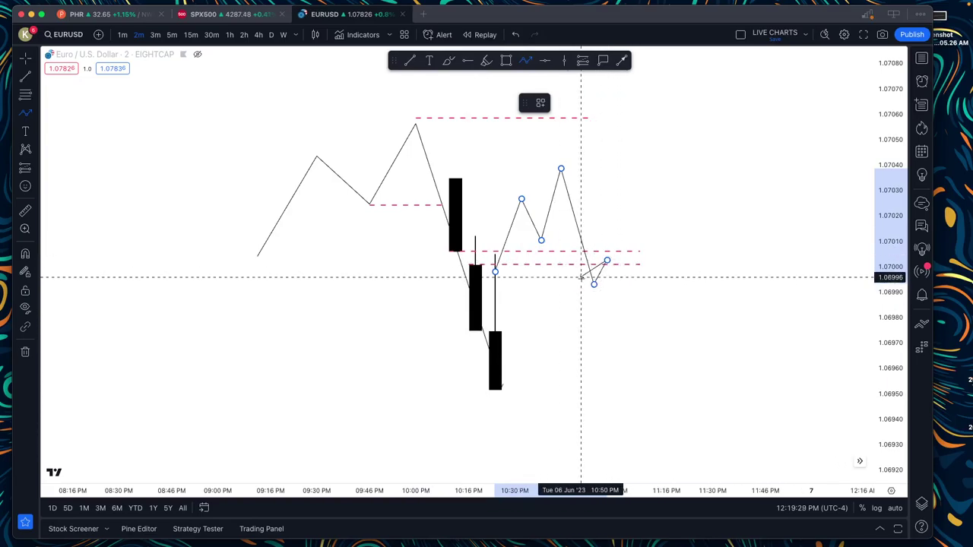
pyautogui.click(621, 303)
pyautogui.click(626, 283)
pyautogui.doubleClick(646, 322)
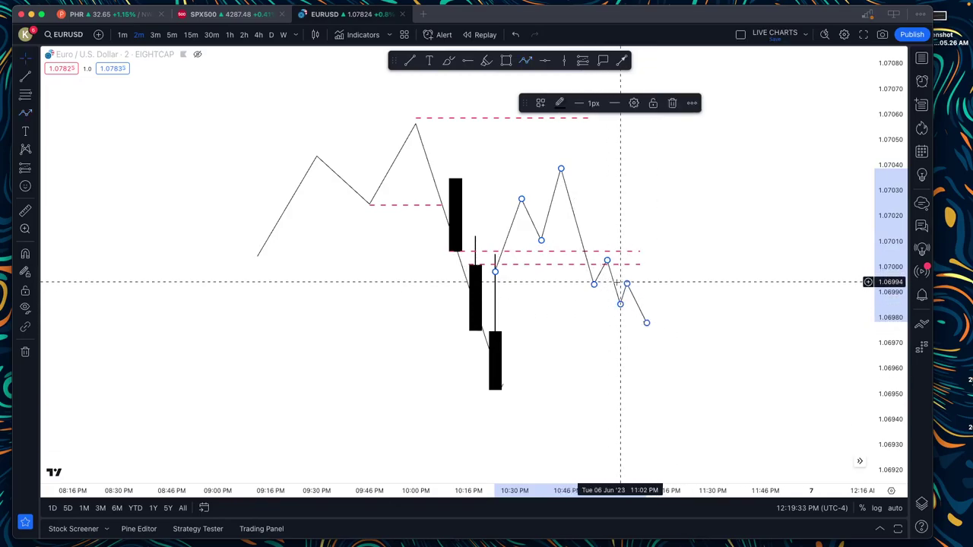
# Draw a thin light translucent grey box after the path's last peak, nudging its left edge right
pyautogui.click(505, 61)
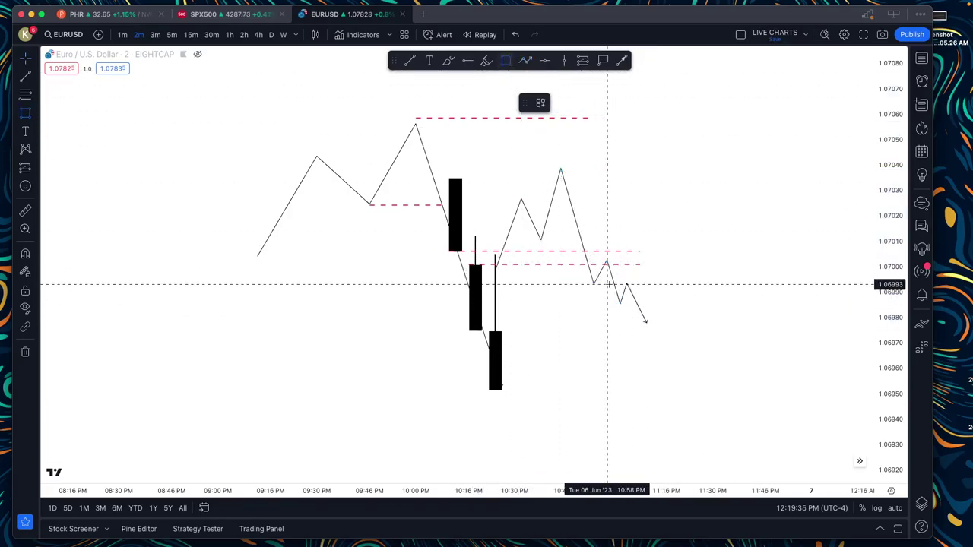
pyautogui.moveTo(606, 285); pyautogui.dragTo(660, 294)
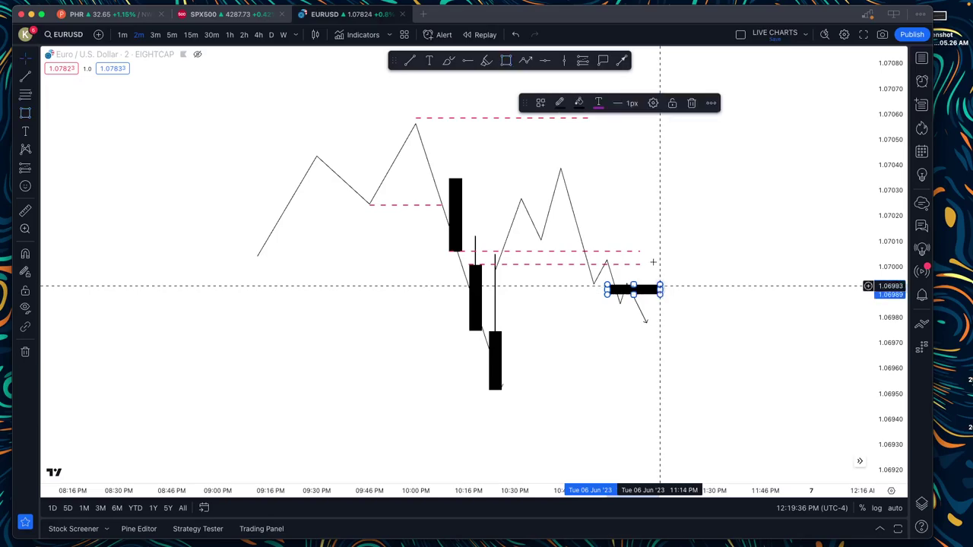
pyautogui.click(580, 103)
pyautogui.moveTo(598, 266); pyautogui.dragTo(591, 262)
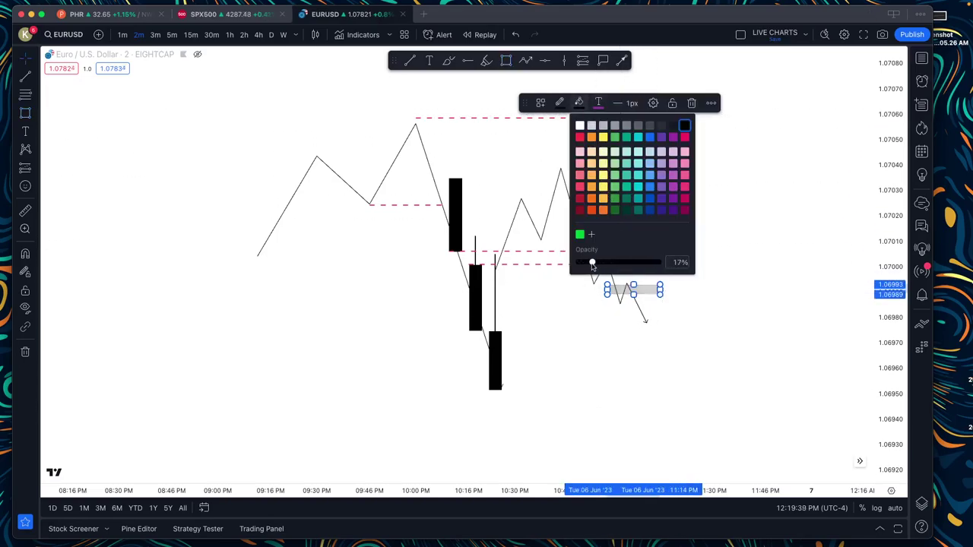
pyautogui.click(638, 370)
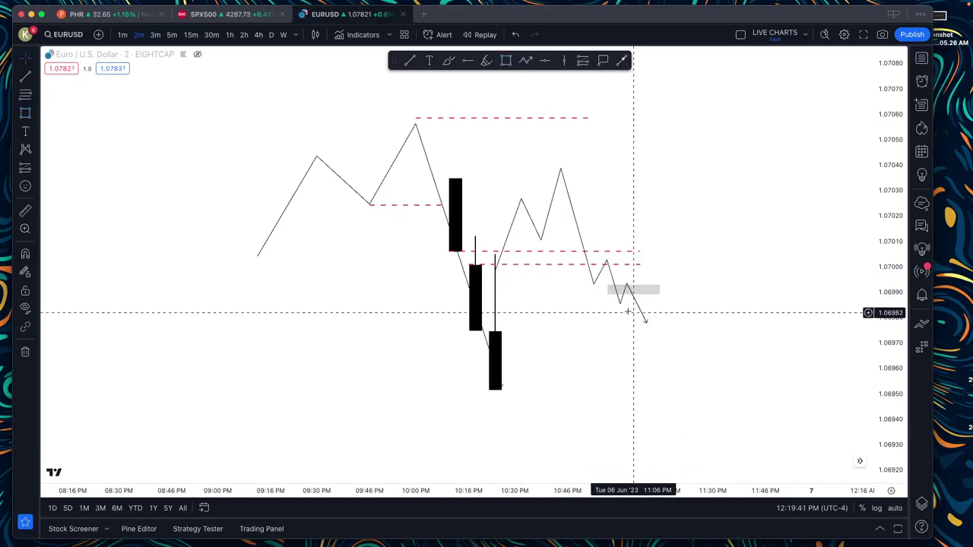
pyautogui.click(608, 290)
pyautogui.moveTo(608, 290); pyautogui.dragTo(647, 282)
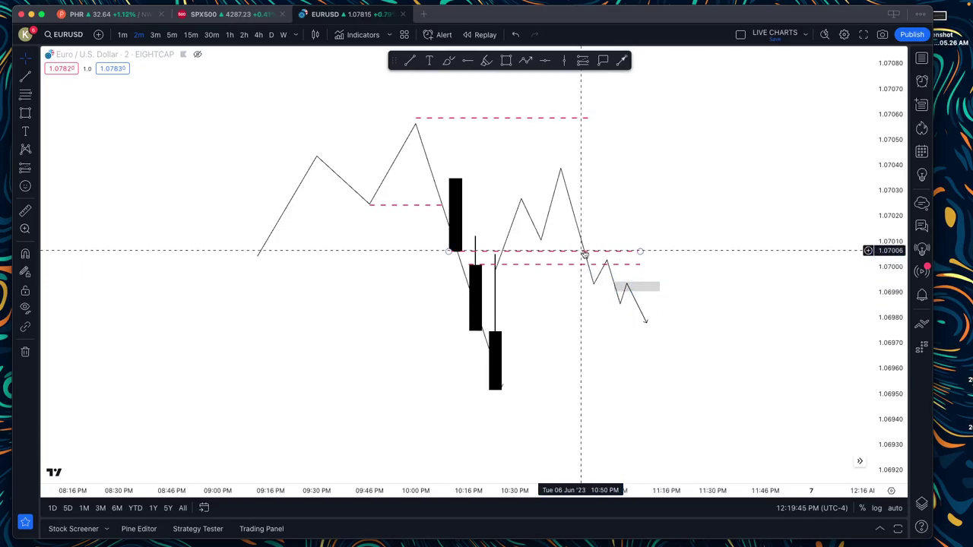
pyautogui.click(718, 274)
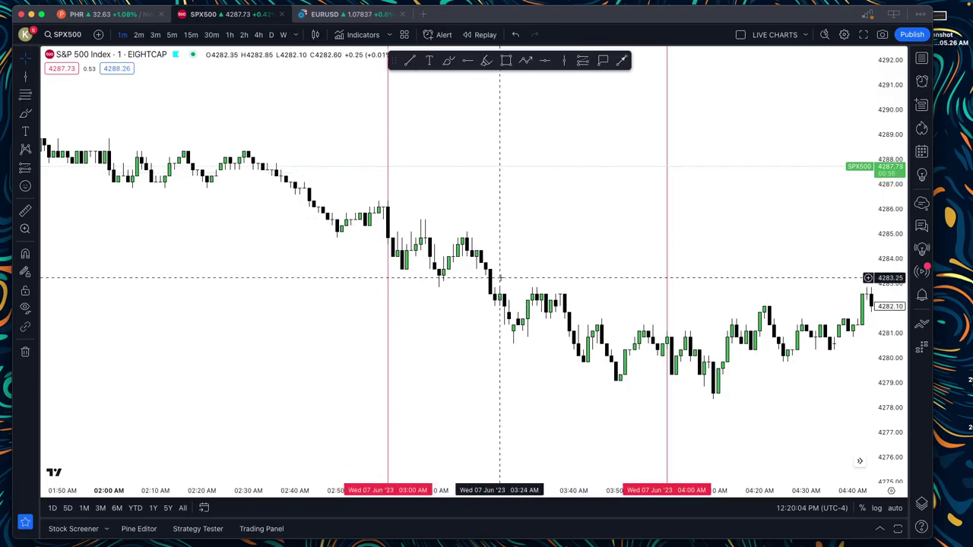
# Fix the red line at 4:00 AM, add a red dashed level from 3:00 AM, and a grey box near 4284
pyautogui.moveTo(508, 295); pyautogui.dragTo(654, 358)
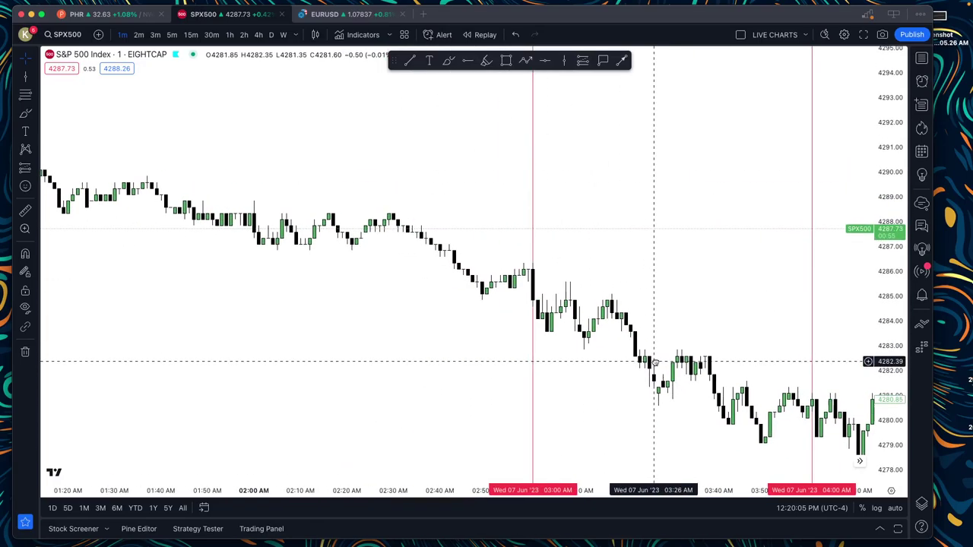
pyautogui.click(534, 267)
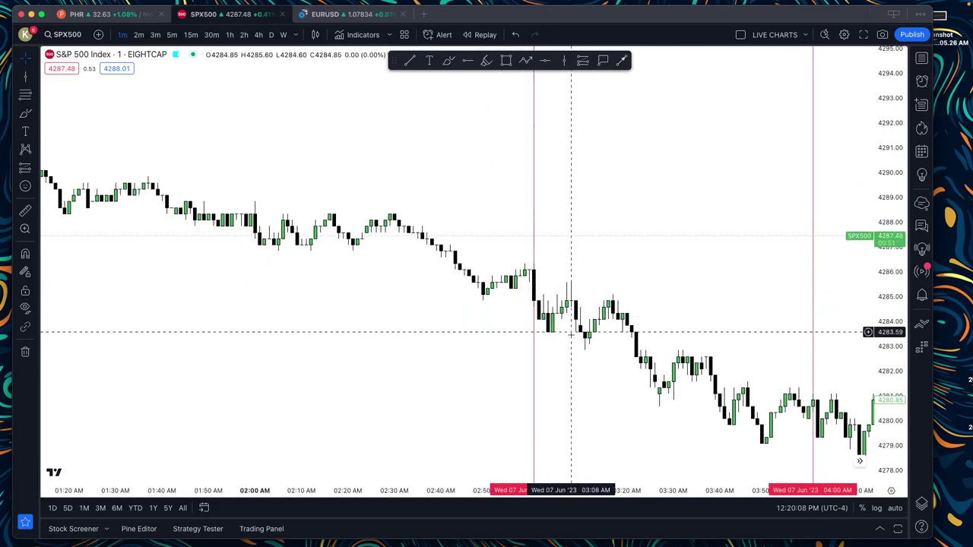
pyautogui.hscroll(5, 578, 323)
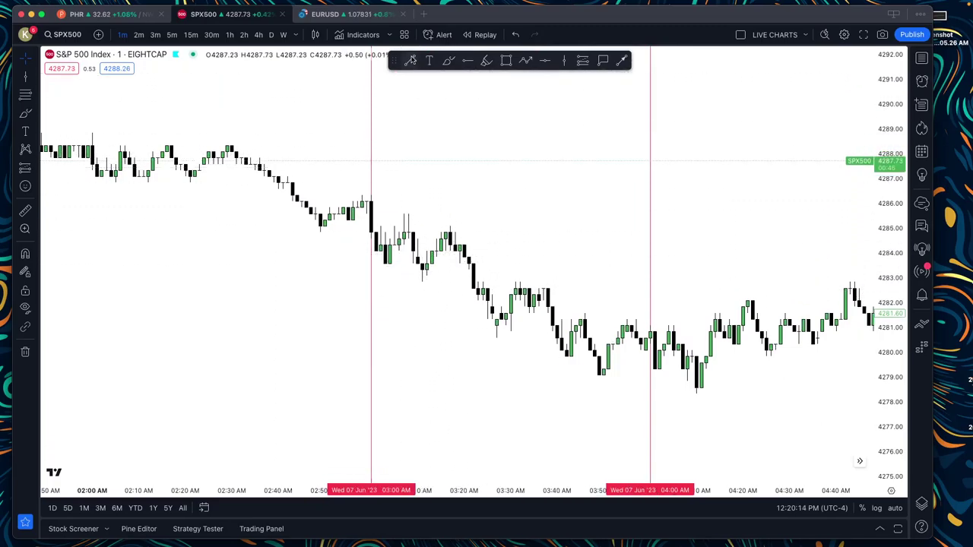
pyautogui.click(372, 224)
pyautogui.click(371, 193)
pyautogui.click(511, 192)
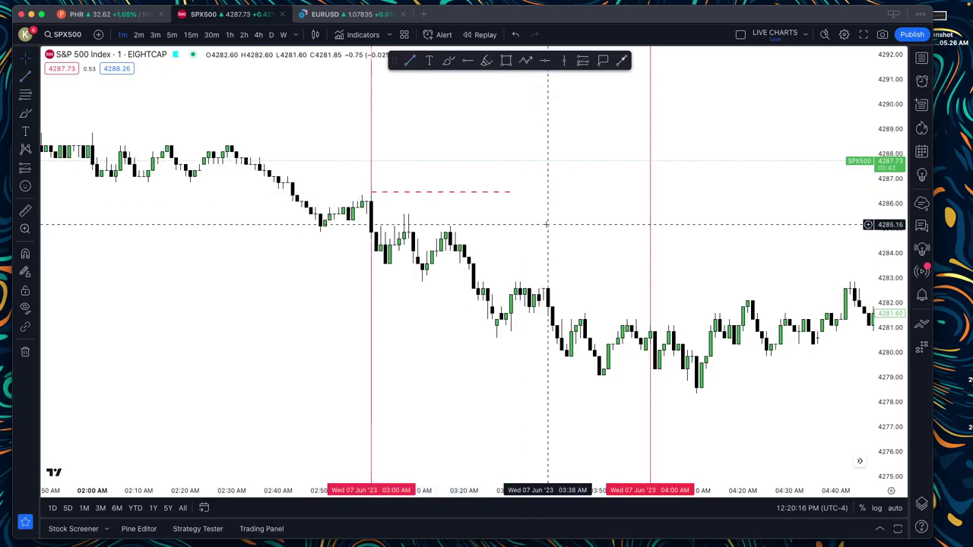
pyautogui.click(505, 60)
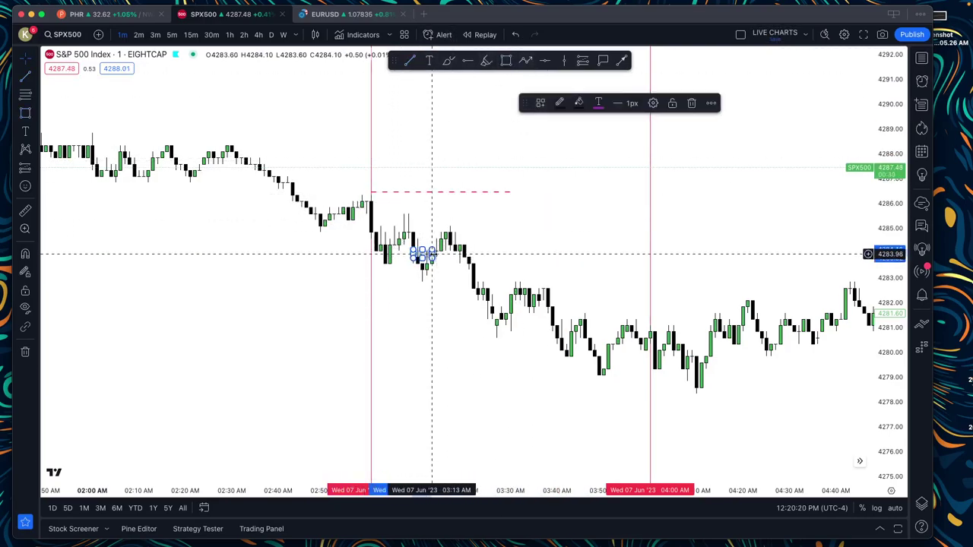
pyautogui.click(557, 257)
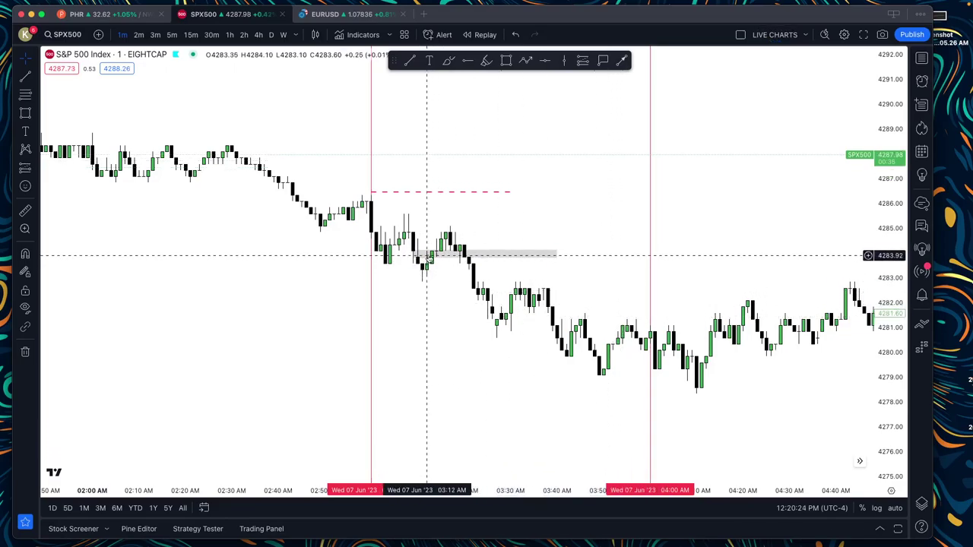
# Place a short position at 3:12 AM with target 4278.71 and stop 4286.55, extended past 4:00 AM
pyautogui.click(34, 167)
pyautogui.click(84, 202)
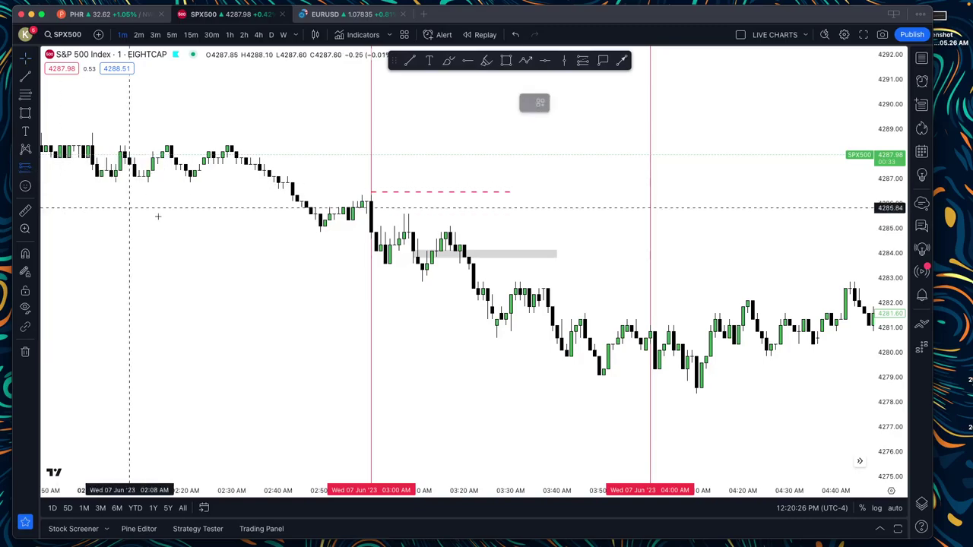
pyautogui.click(426, 253)
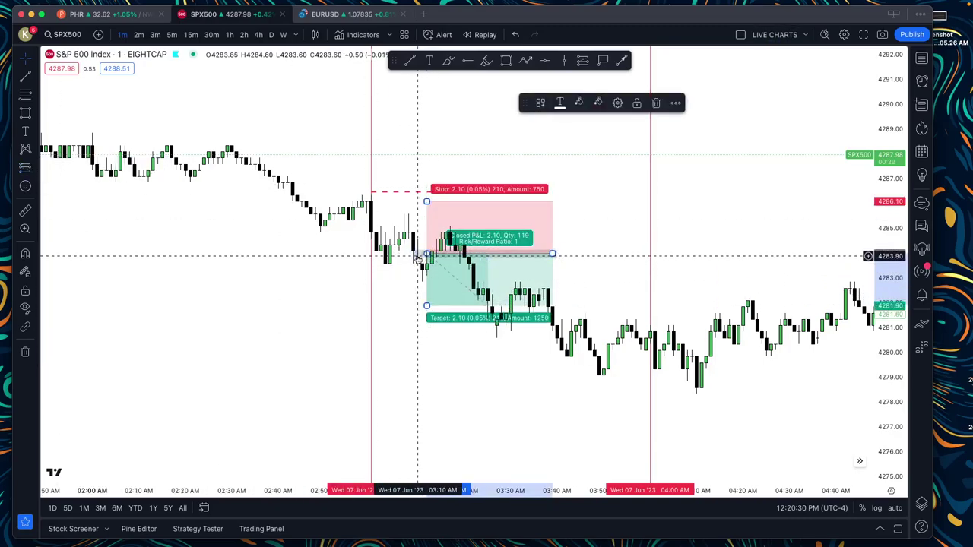
pyautogui.moveTo(427, 306); pyautogui.dragTo(426, 385)
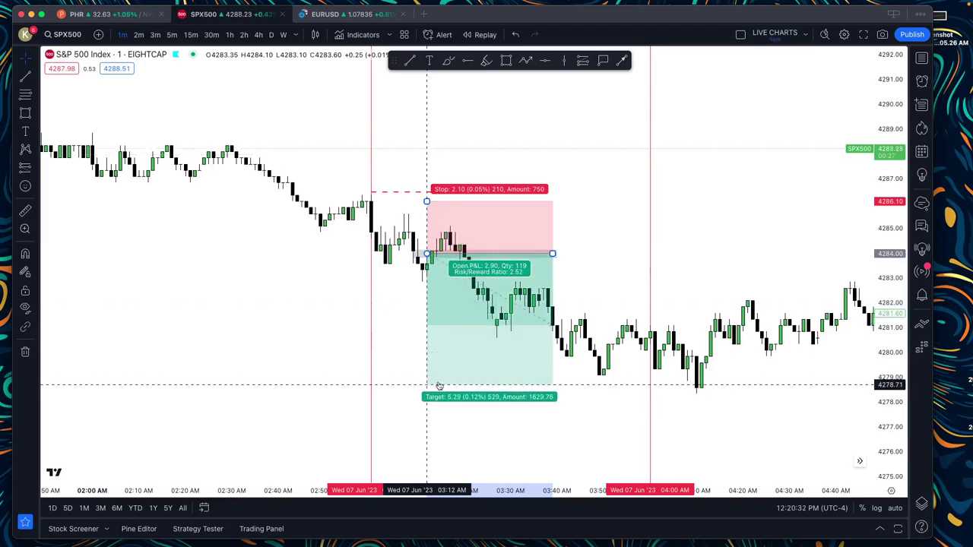
pyautogui.moveTo(552, 253); pyautogui.dragTo(674, 253)
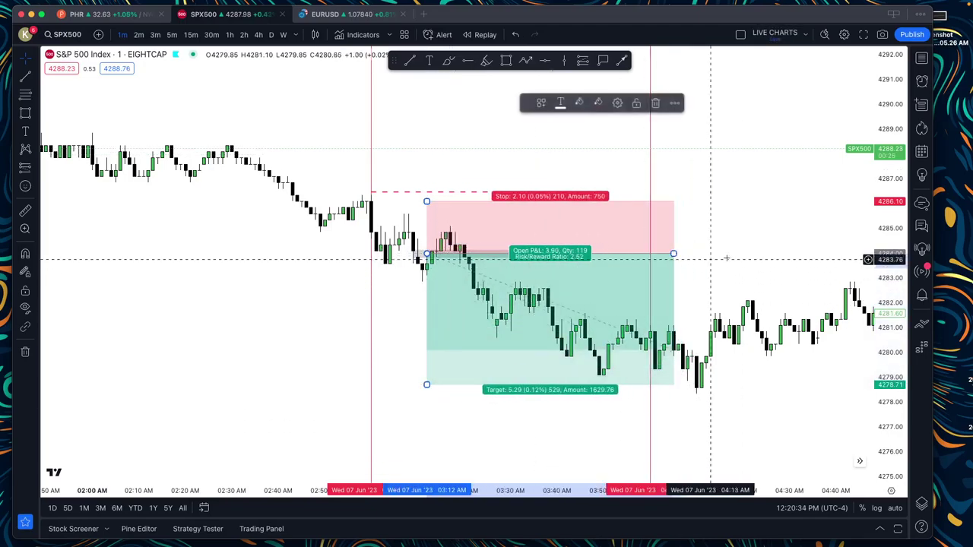
pyautogui.moveTo(426, 203); pyautogui.dragTo(427, 191)
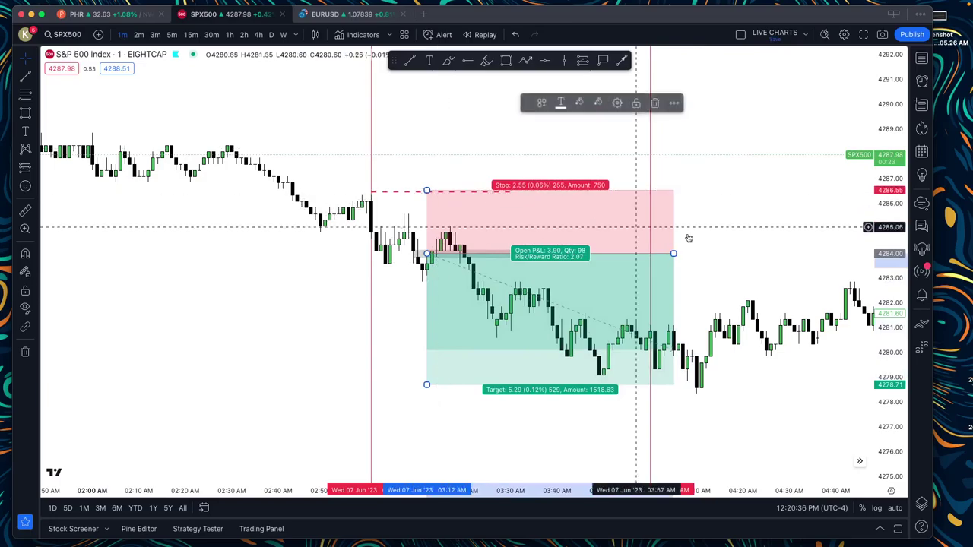
# Draw a second small grey box below the first one
pyautogui.click(506, 60)
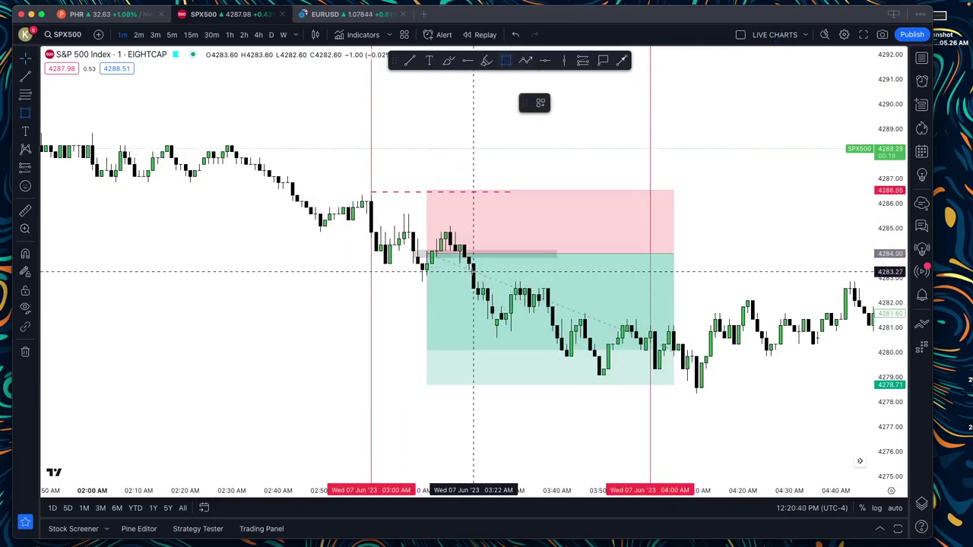
pyautogui.moveTo(469, 270); pyautogui.dragTo(571, 284)
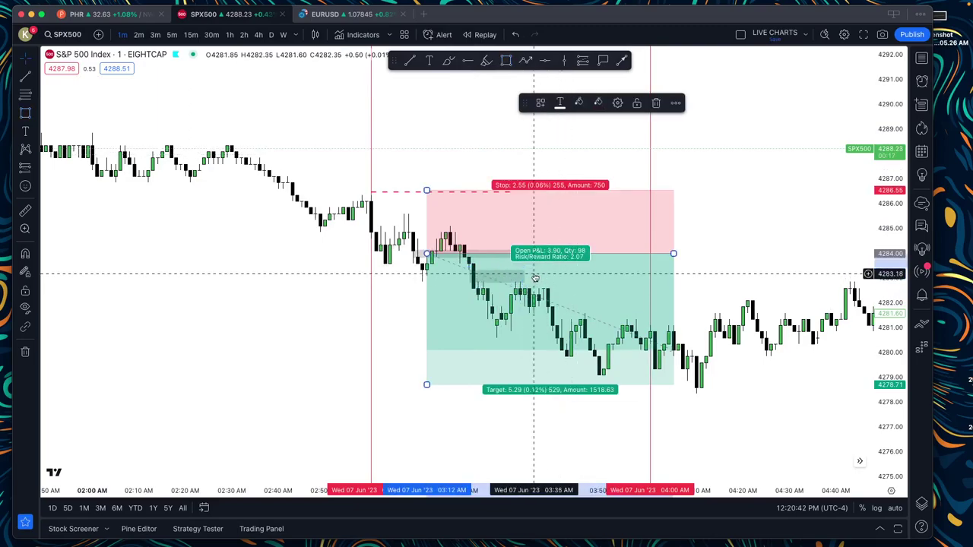
pyautogui.click(722, 251)
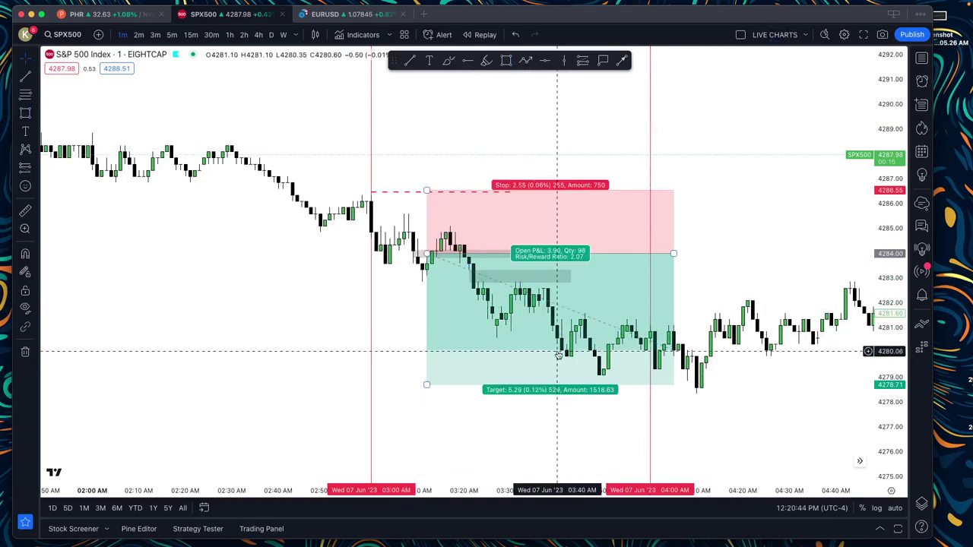
pyautogui.scroll(-3, 500, 430)
pyautogui.scroll(-3, 434, 430)
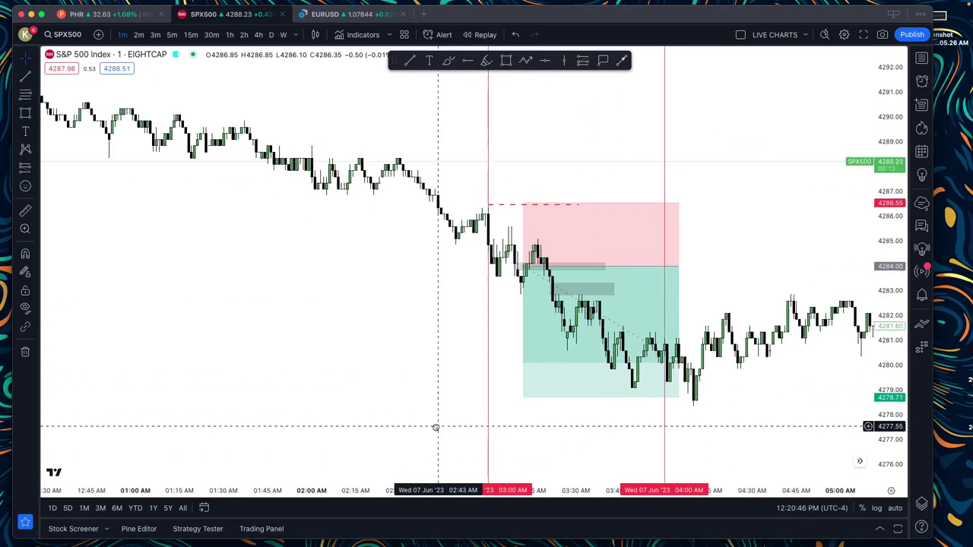
pyautogui.scroll(-2, 419, 430)
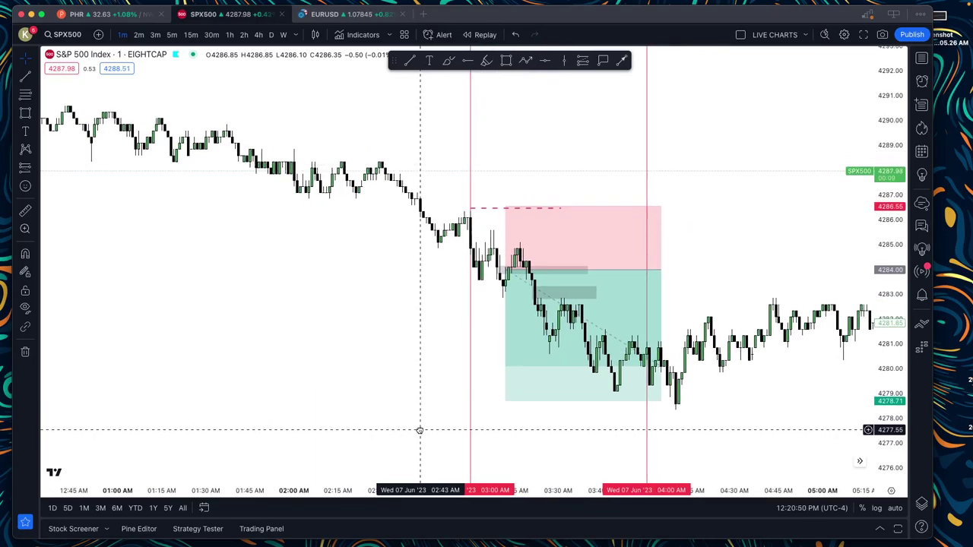
pyautogui.moveTo(601, 319)
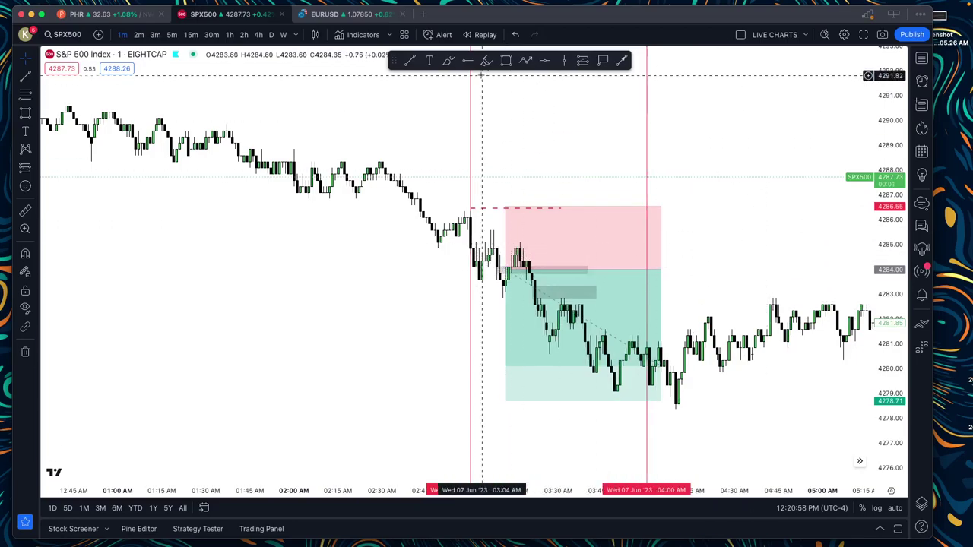
# Add a 'KILL ZONE OF I.C.T' text label on the PHR chart and move it beside Volume Imbalance
pyautogui.click(131, 16)
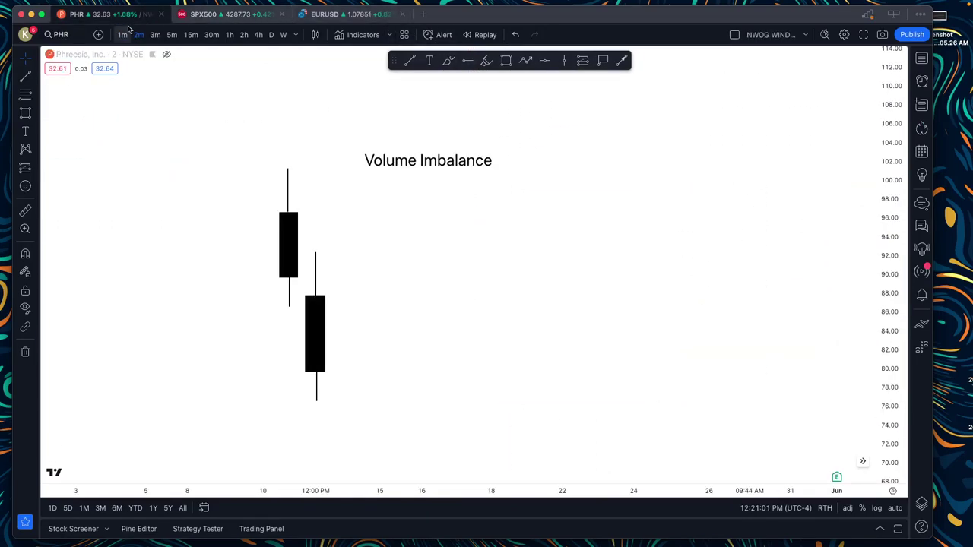
pyautogui.click(429, 61)
pyautogui.click(617, 244)
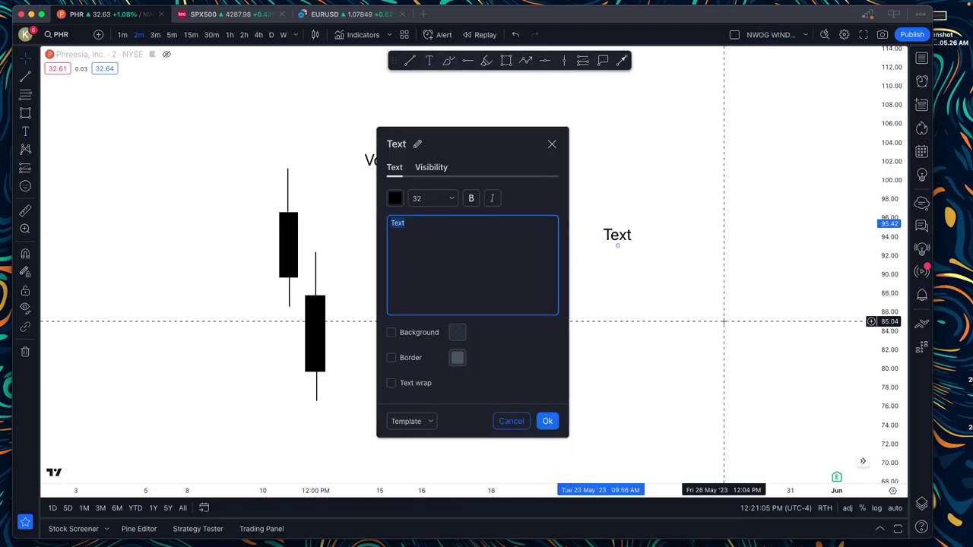
pyautogui.write('K')
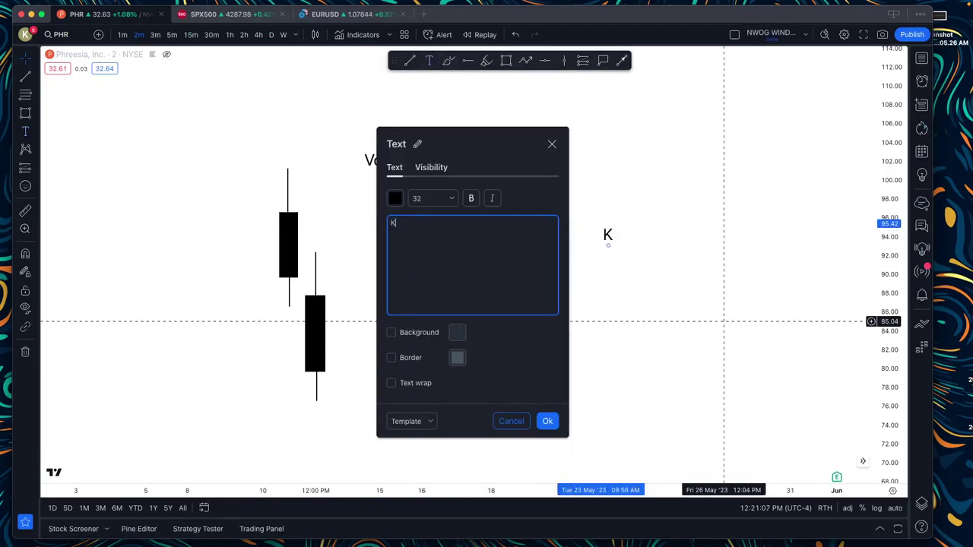
pyautogui.write('ILL ZONE ')
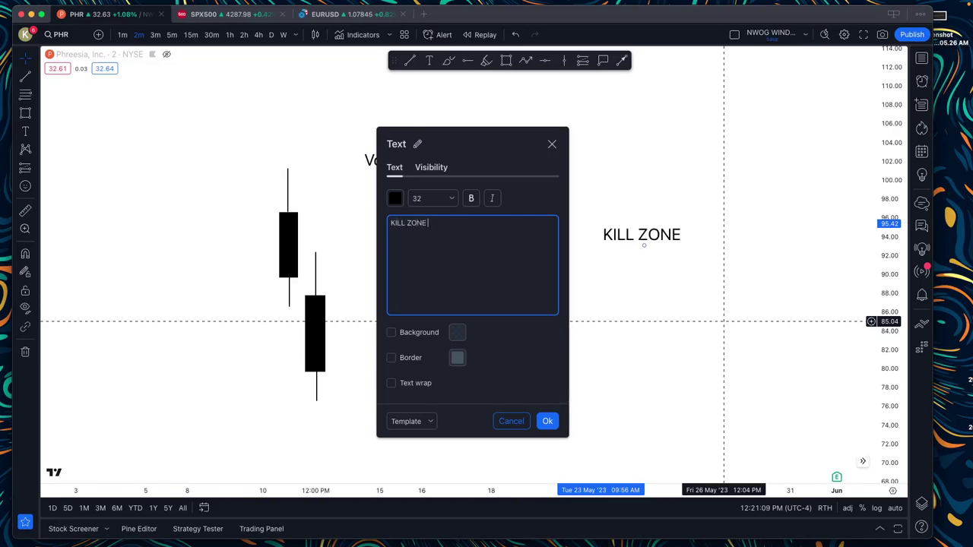
pyautogui.write('OF I')
pyautogui.write('.C.T')
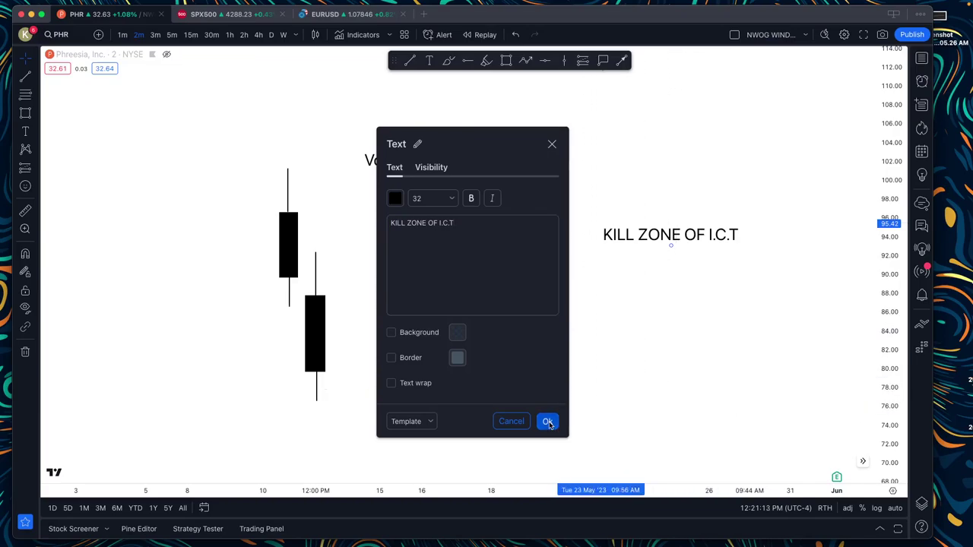
pyautogui.click(548, 421)
pyautogui.moveTo(674, 238); pyautogui.dragTo(621, 162)
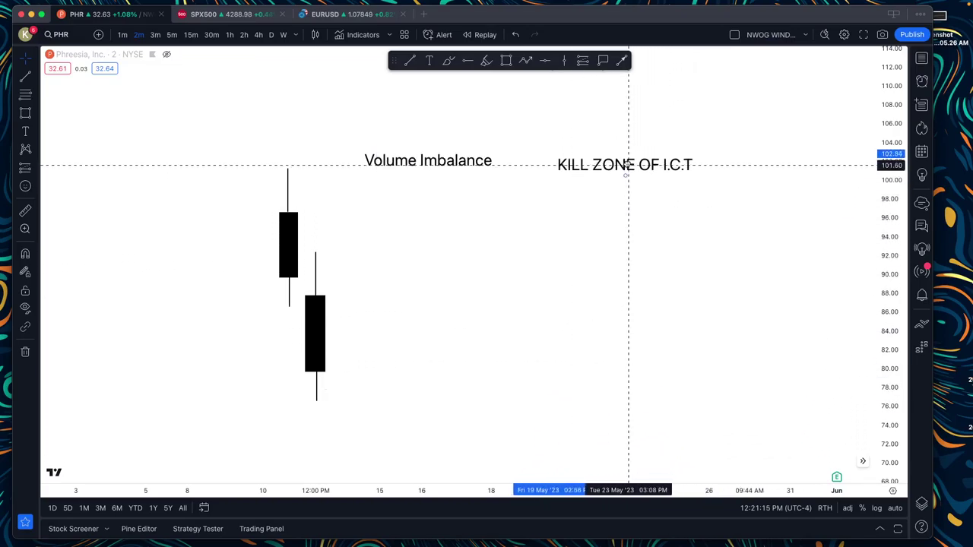
pyautogui.click(794, 227)
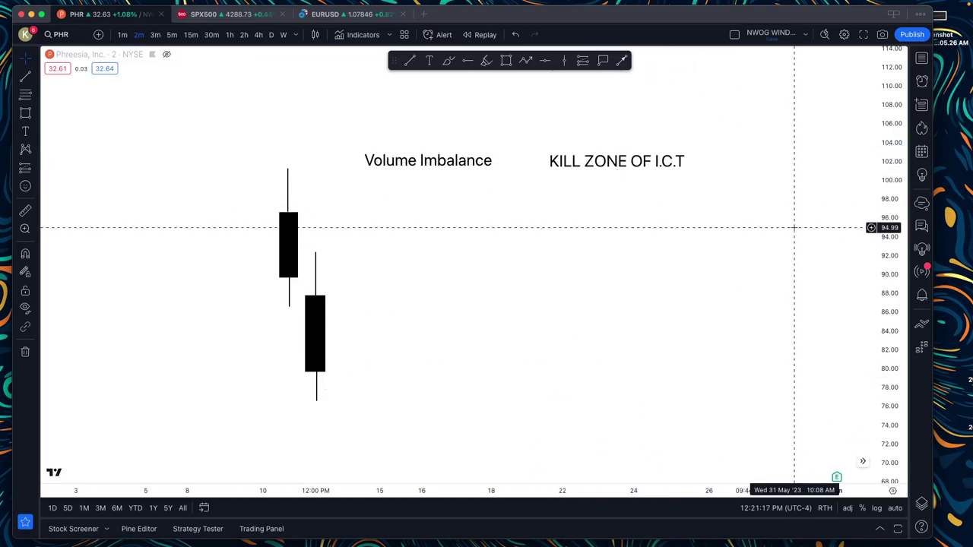
# List times 8:40 through 11:00 under the KILL ZONE OF I.C.T heading, then shift the block left and down
pyautogui.click(645, 157)
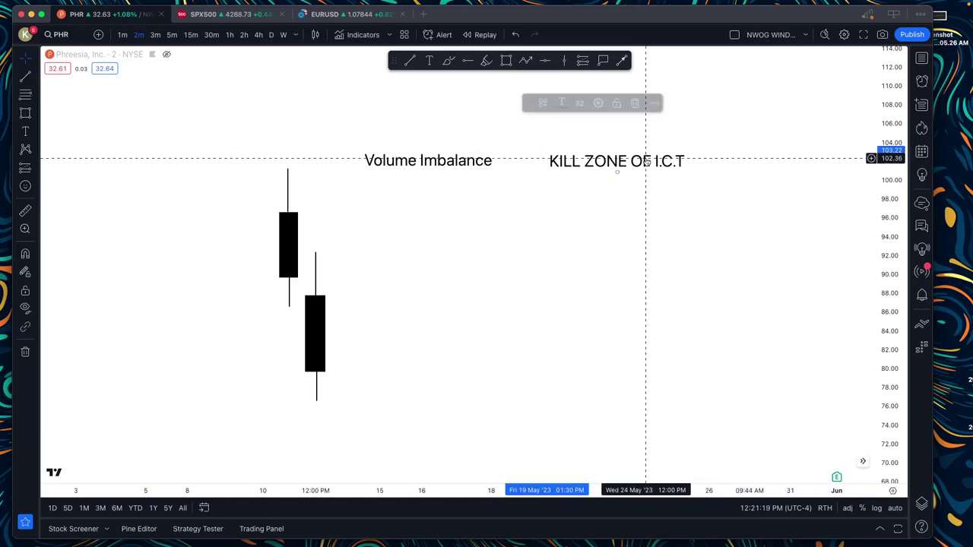
pyautogui.doubleClick(632, 165)
pyautogui.click(530, 251)
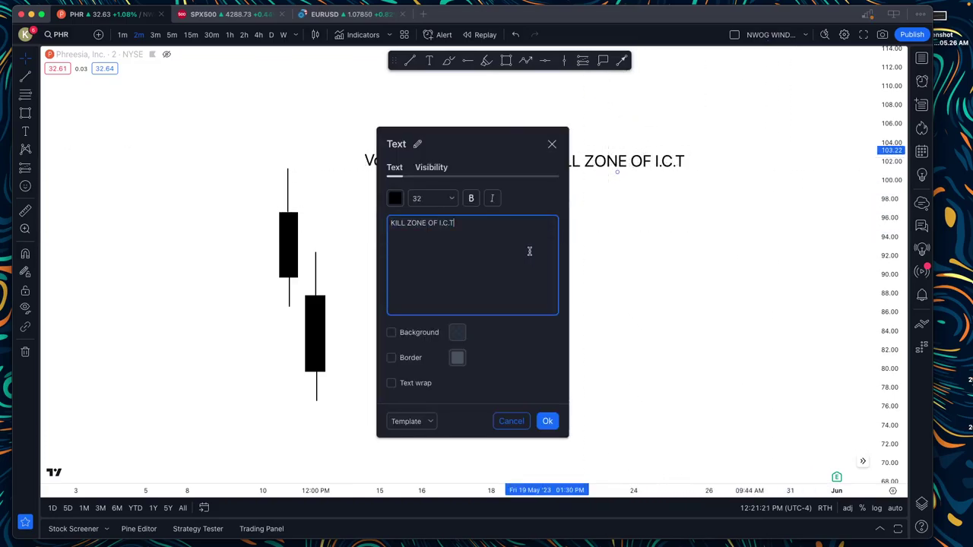
pyautogui.press('Return')
pyautogui.write('8')
pyautogui.write(':50')
pyautogui.press('BackSpace')
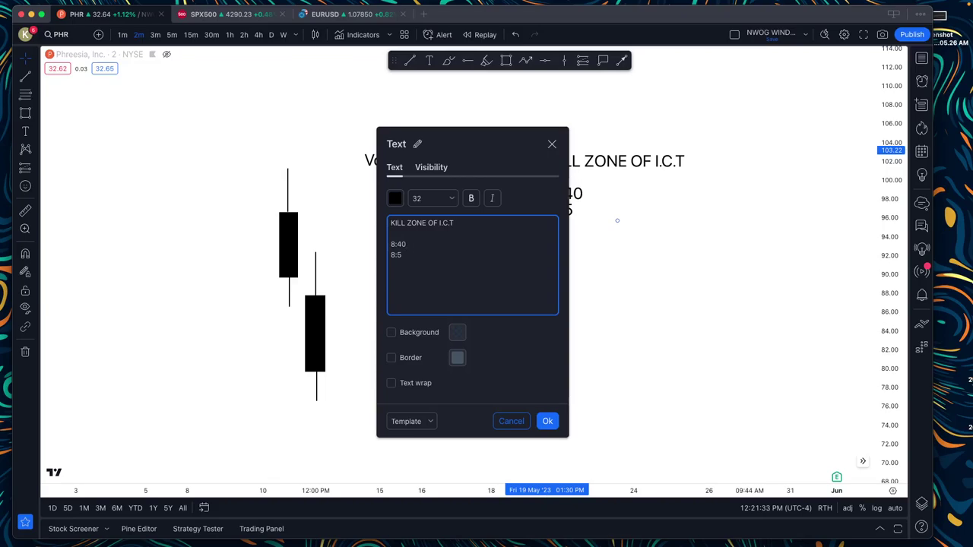
pyautogui.press('Return')
pyautogui.press('Return')
pyautogui.write('9')
pyautogui.write(':15')
pyautogui.press('Return')
pyautogui.write('9:')
pyautogui.write('30')
pyautogui.press('Return')
pyautogui.write('9')
pyautogui.write(':')
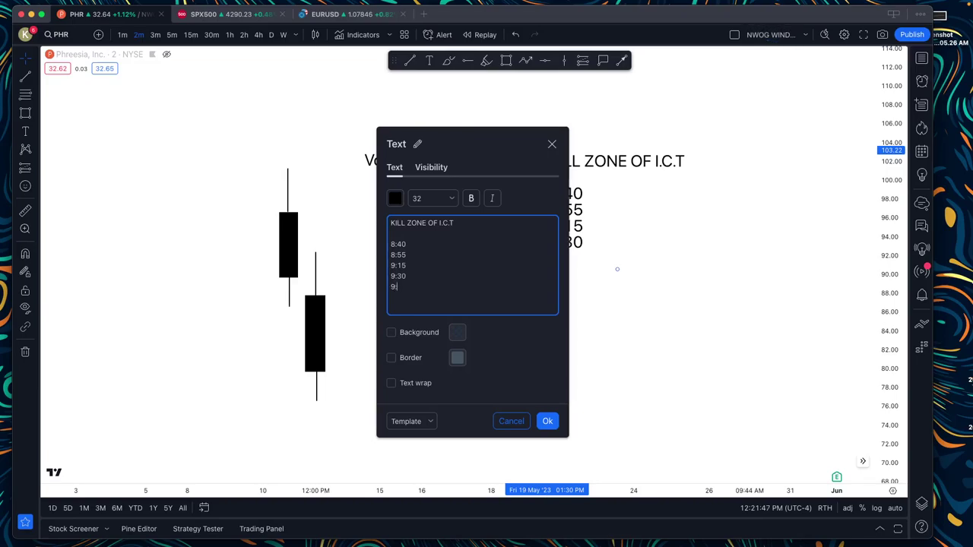
pyautogui.write('50 ')
pyautogui.write('10:00')
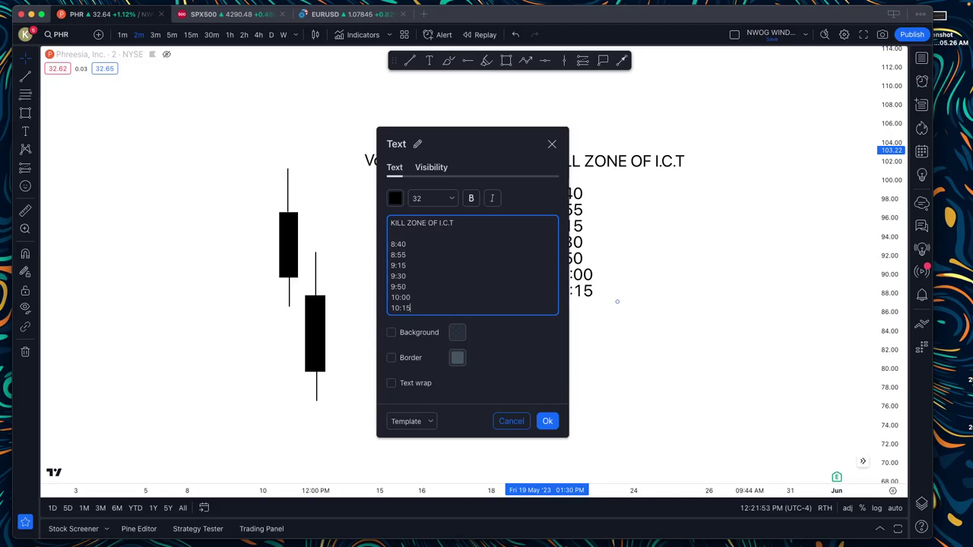
pyautogui.press('Return')
pyautogui.write('10:')
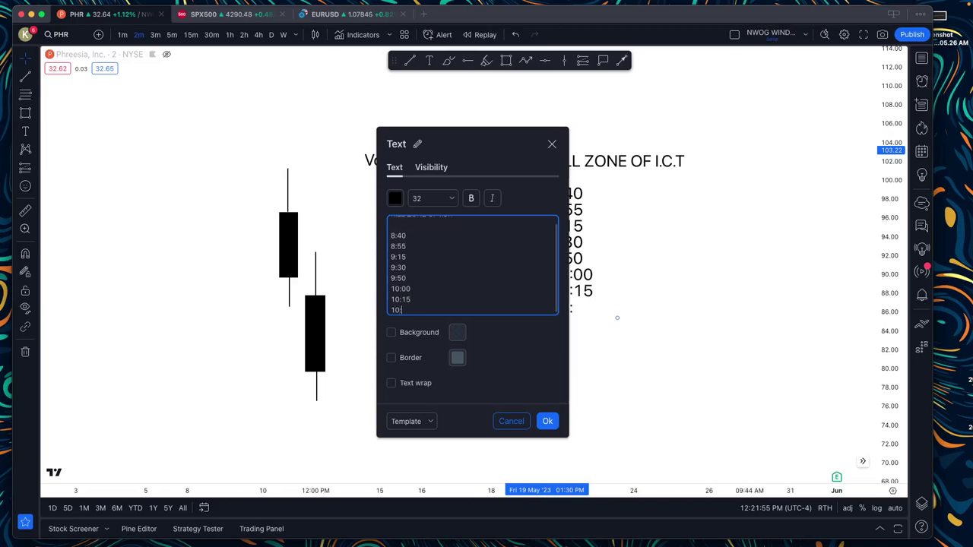
pyautogui.write('45')
pyautogui.press('BackSpace')
pyautogui.press('BackSpace')
pyautogui.write('30')
pyautogui.press('Return')
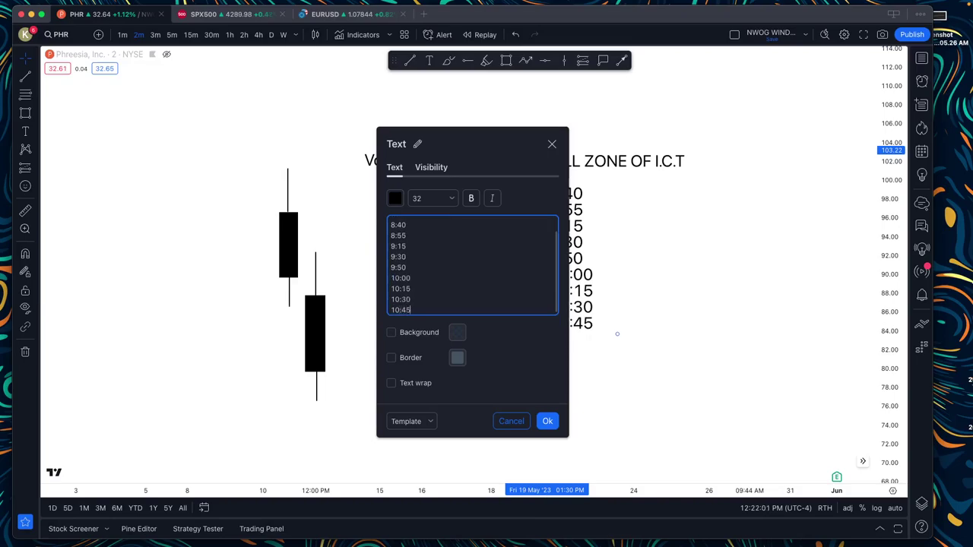
pyautogui.press('Return')
pyautogui.write('11:00')
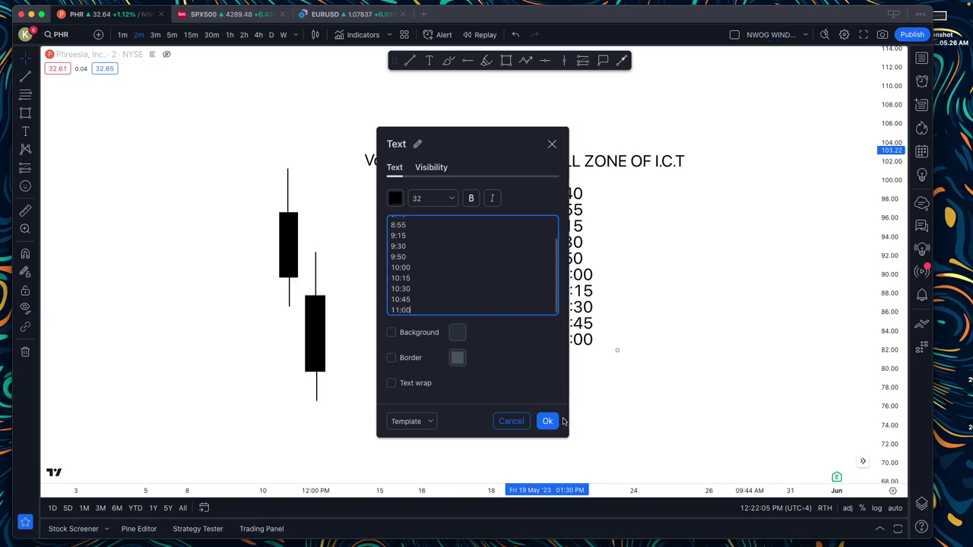
pyautogui.click(558, 421)
pyautogui.moveTo(587, 289)
pyautogui.mouseDown()
pyautogui.moveTo(562, 313)
pyautogui.moveTo(574, 303)
pyautogui.mouseUp()
# Append PM to the first time lines, such as 8:55 and 9:50
pyautogui.doubleClick(584, 293)
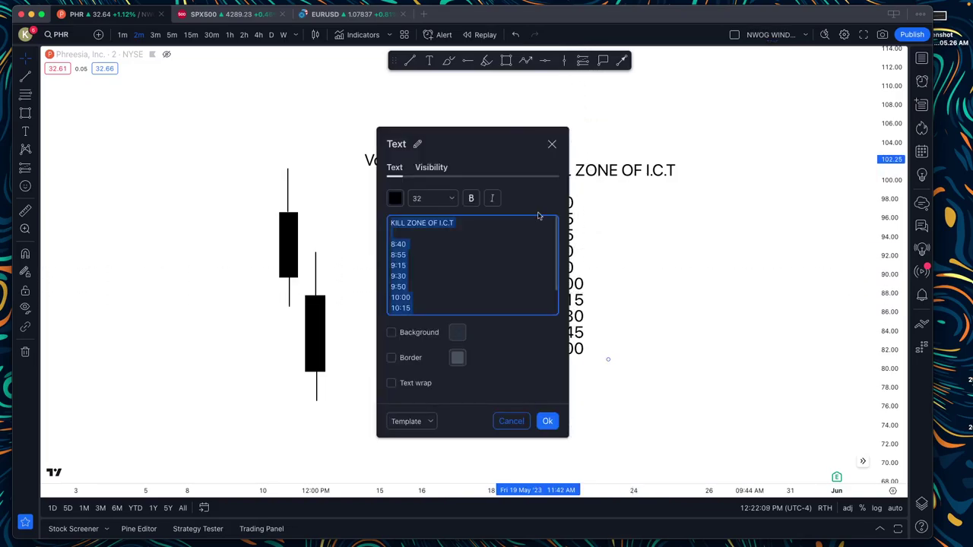
pyautogui.click(497, 238)
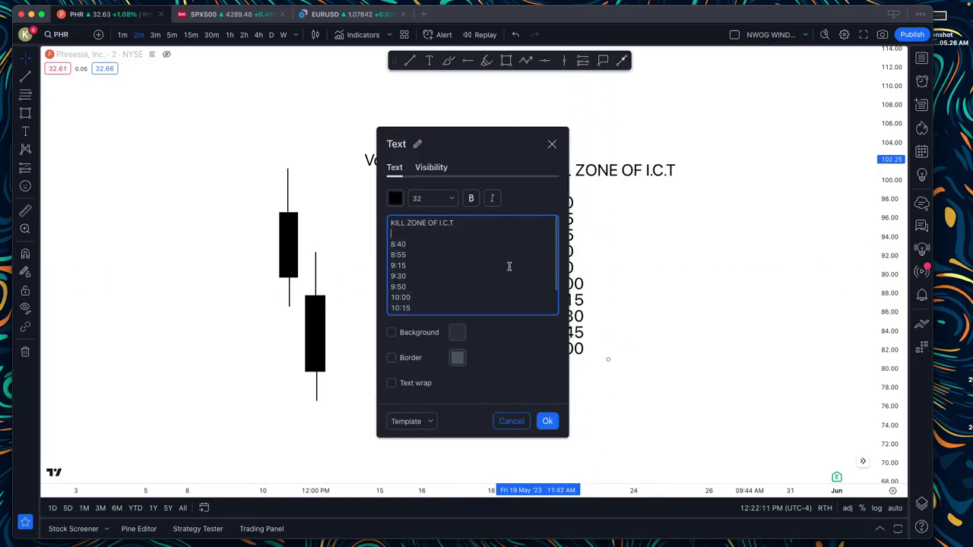
pyautogui.write(' PM')
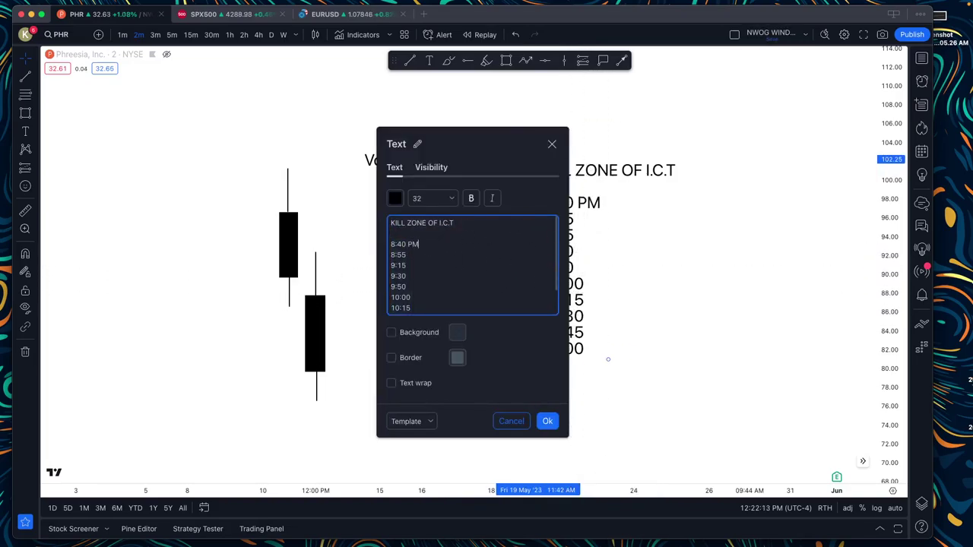
pyautogui.click(426, 251)
pyautogui.write('PM')
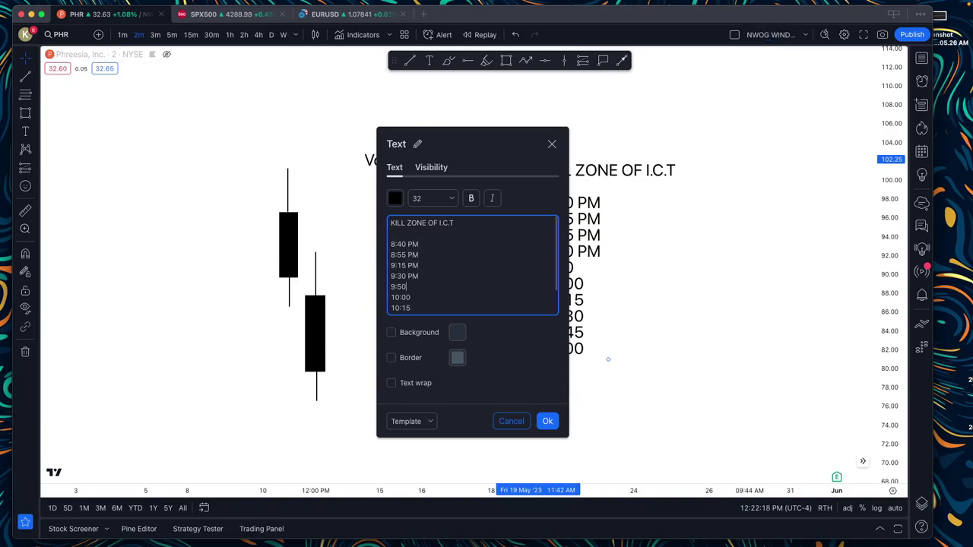
pyautogui.press('Down')
pyautogui.write('PM 8:55')
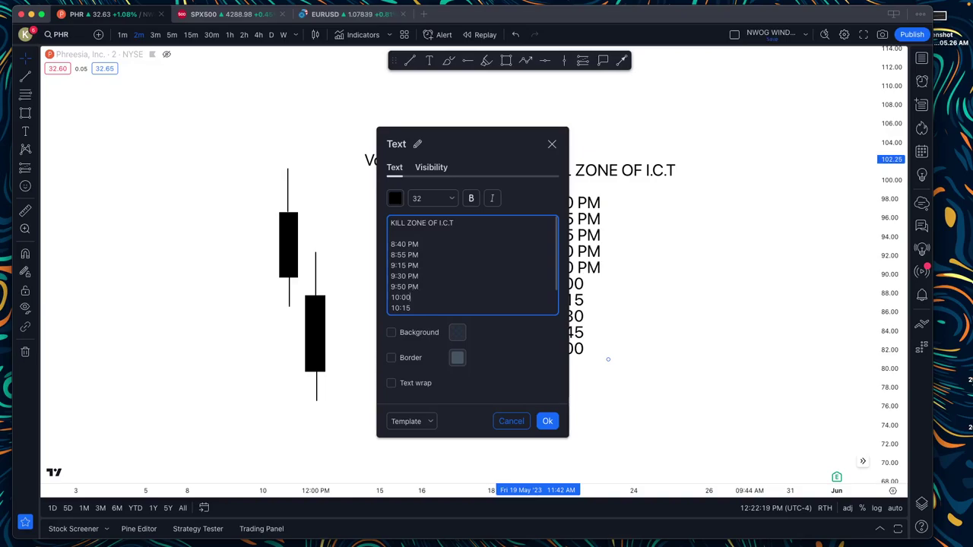
pyautogui.write(' PM')
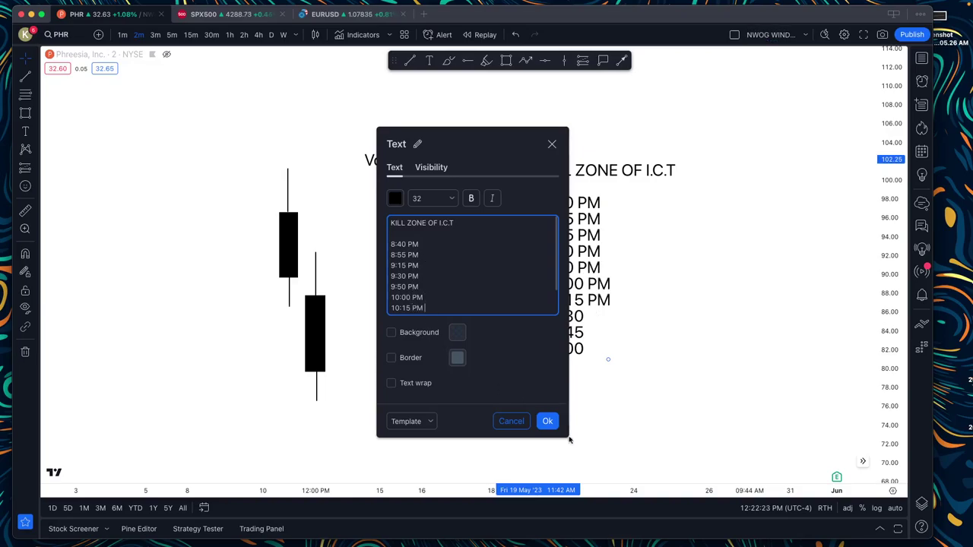
pyautogui.click(652, 343)
# Add PM to the remaining time lines, down to 11:00PM
pyautogui.doubleClick(588, 311)
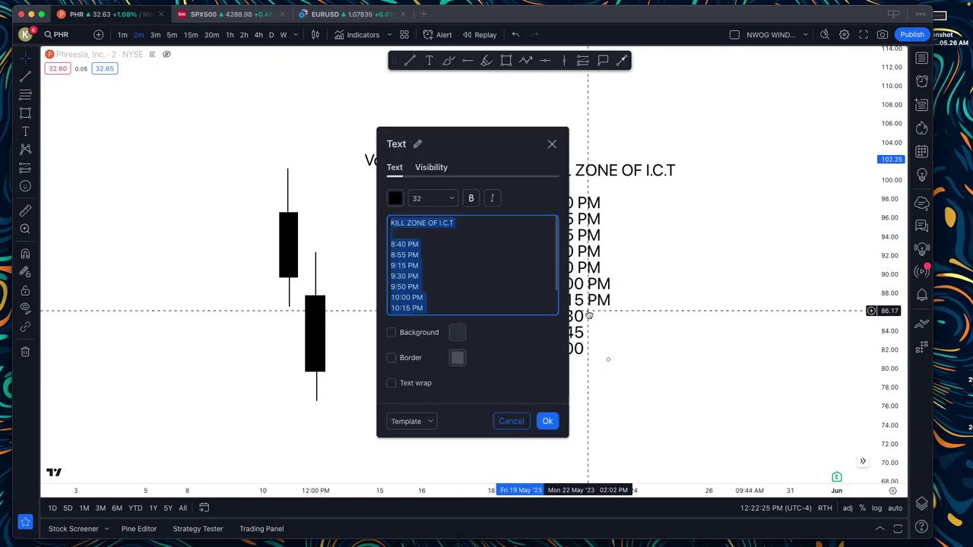
pyautogui.click(463, 296)
pyautogui.scroll(-2, 506, 308)
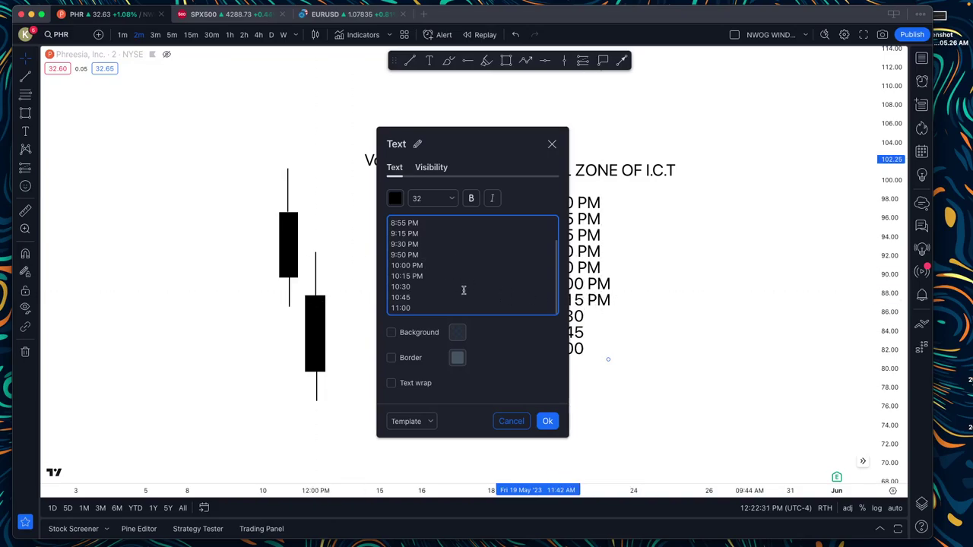
pyautogui.write('PM')
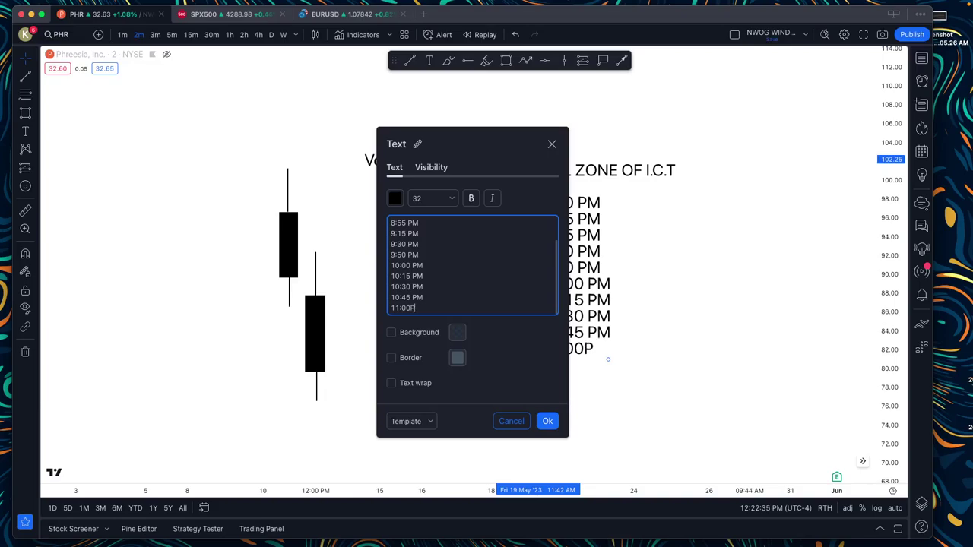
pyautogui.click(549, 423)
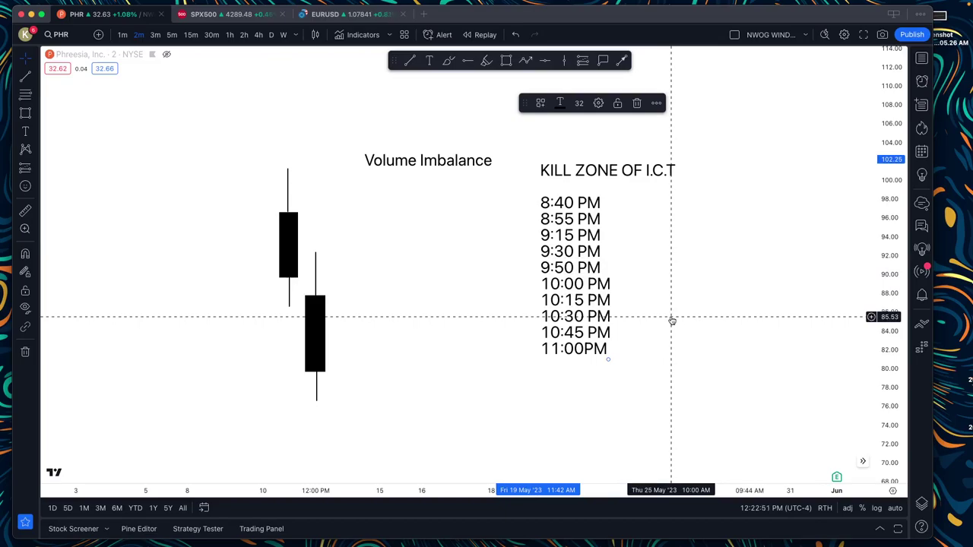
# Create a text label reading 'LONDON KILL ZONE' over '3:00PM TO 4:00PM' in empty chart space
pyautogui.moveTo(672, 321); pyautogui.dragTo(263, 279)
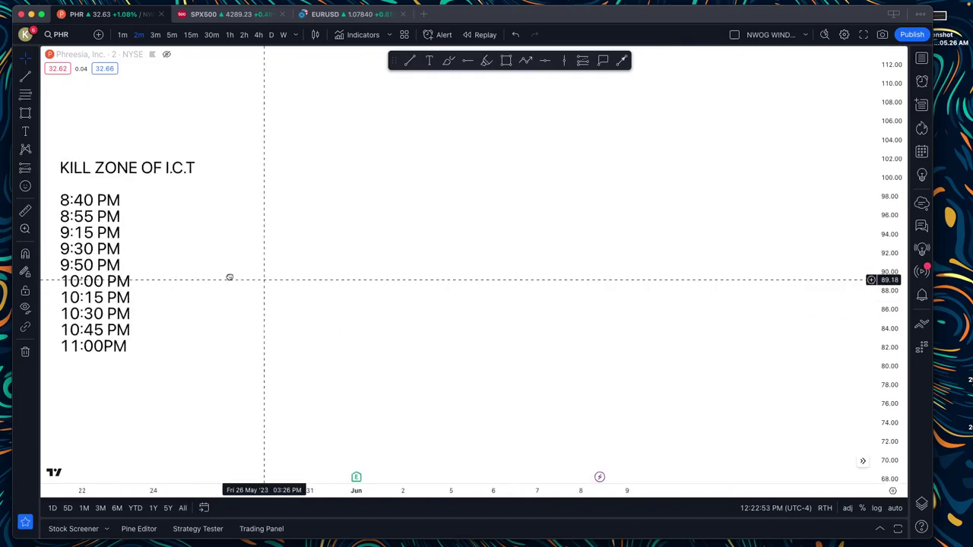
pyautogui.click(429, 60)
pyautogui.click(344, 167)
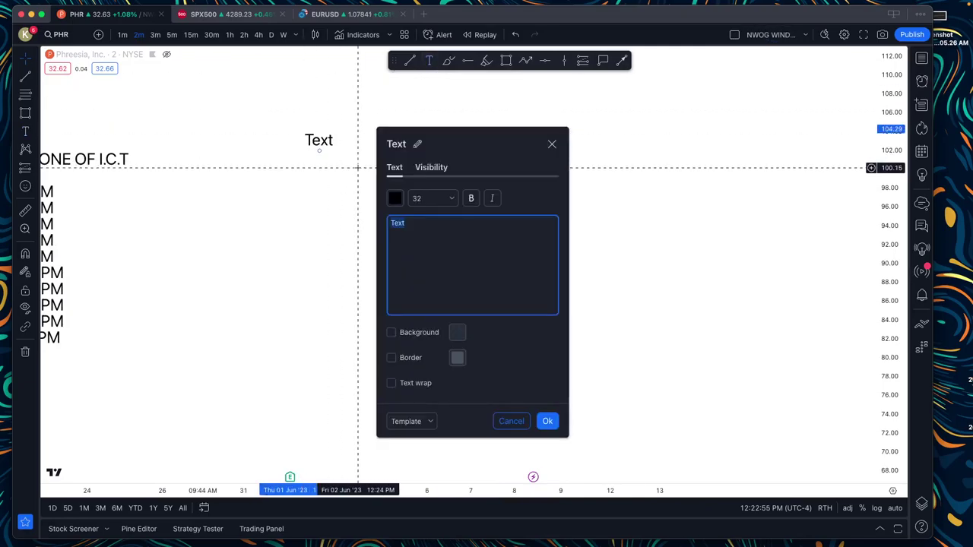
pyautogui.write('LONDON KILL')
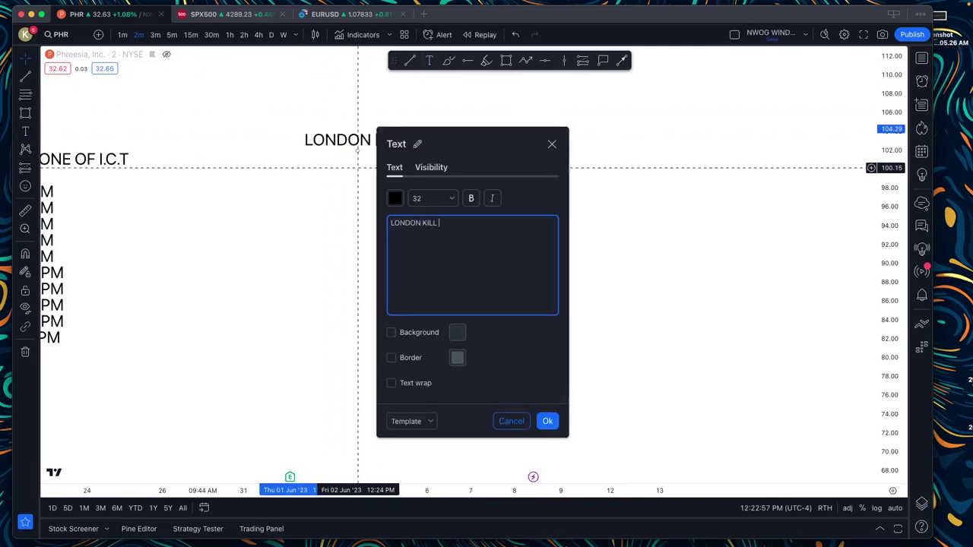
pyautogui.write(' ZONE')
pyautogui.press('Return')
pyautogui.write('3:')
pyautogui.write('00PM')
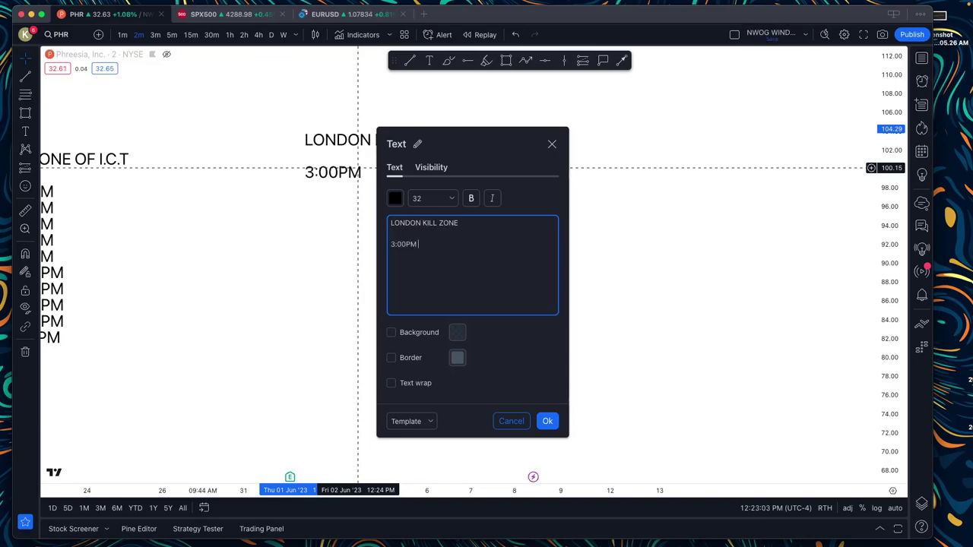
pyautogui.write('TO 4:')
pyautogui.write('00O')
pyautogui.press('BackSpace')
pyautogui.write('O')
pyautogui.press('BackSpace')
pyautogui.write('PM')
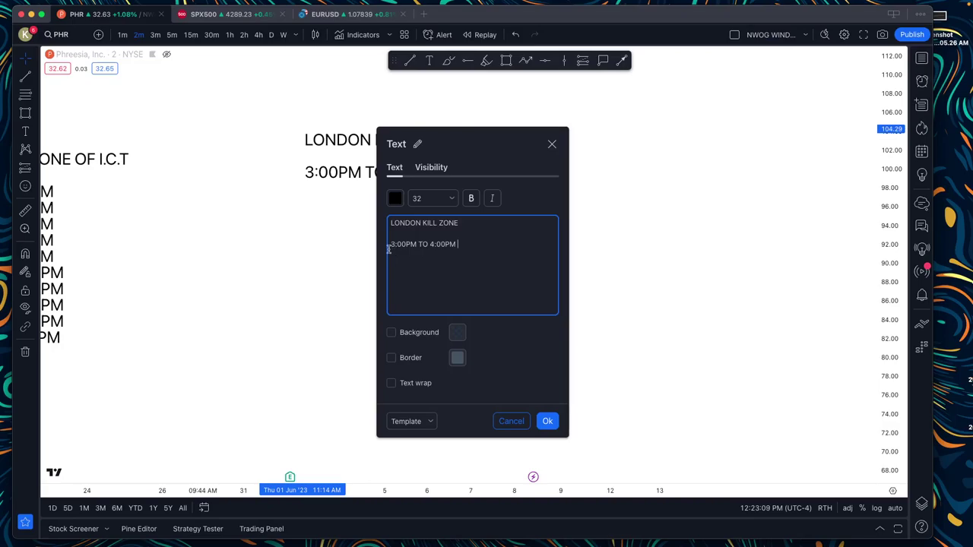
# Edit the '3:00PM TO 4:00PM' line, confirm the label, and bring both kill zone labels into view
pyautogui.tripleClick(421, 245)
pyautogui.click(456, 246)
pyautogui.moveTo(459, 246)
pyautogui.mouseDown()
pyautogui.moveTo(421, 244)
pyautogui.moveTo(497, 250)
pyautogui.moveTo(424, 245)
pyautogui.mouseUp()
pyautogui.click(403, 244)
pyautogui.click(459, 246)
pyautogui.click(417, 256)
pyautogui.click(548, 422)
pyautogui.moveTo(287, 282); pyautogui.dragTo(413, 315)
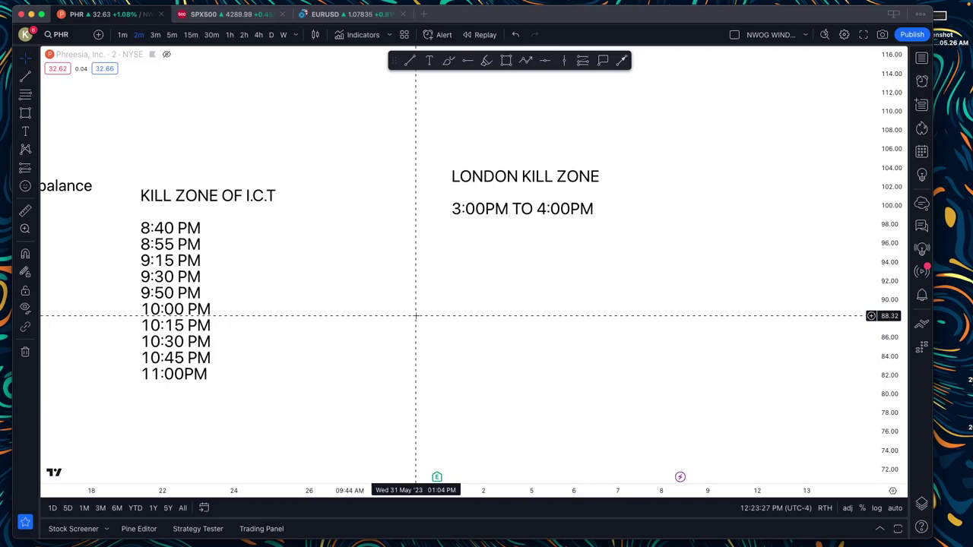
# Sketch a zigzag path with two peaks, a lower low, a tall spike, and a final upswing arrow
pyautogui.click(525, 61)
pyautogui.click(278, 344)
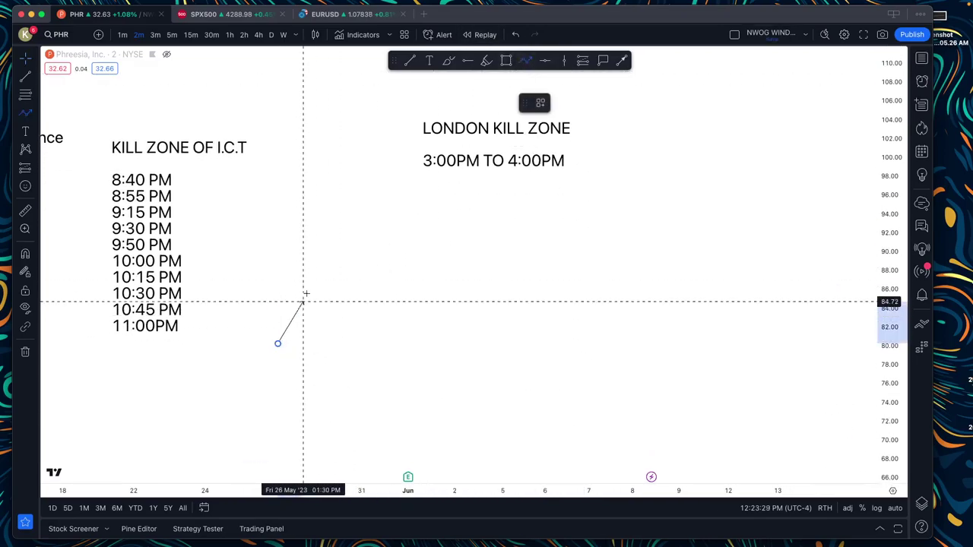
pyautogui.click(318, 267)
pyautogui.click(348, 342)
pyautogui.click(366, 274)
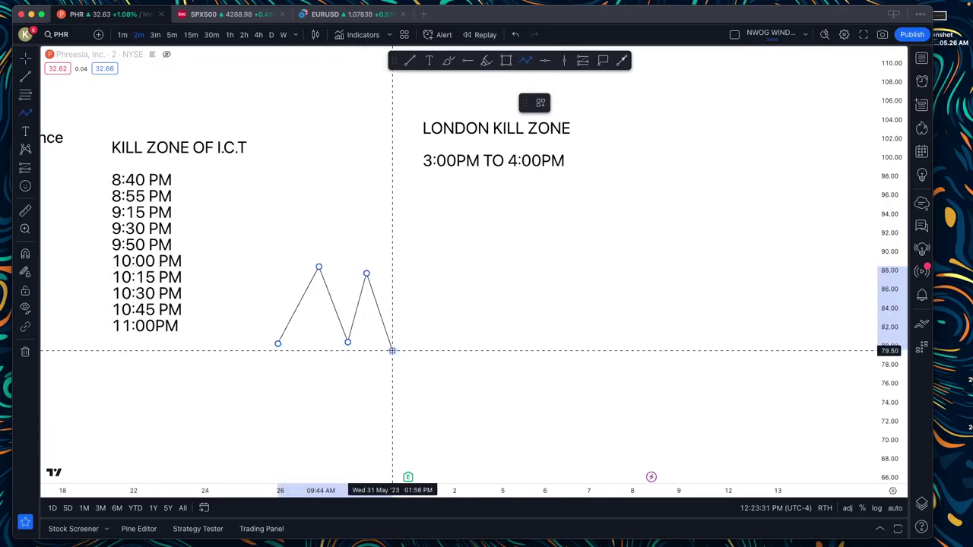
pyautogui.click(393, 351)
pyautogui.click(410, 192)
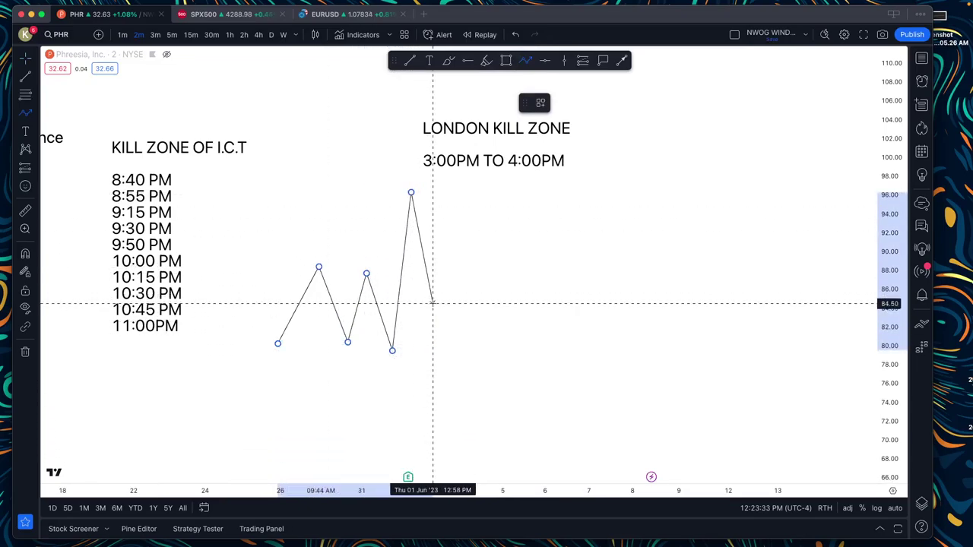
pyautogui.click(433, 303)
pyautogui.doubleClick(438, 256)
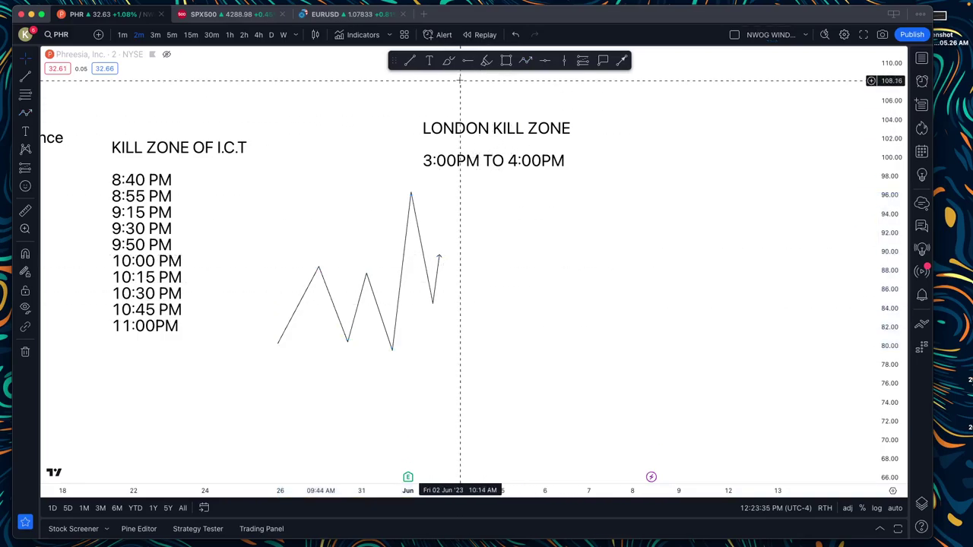
# Draw a thin grey band across the zigzag's two peaks
pyautogui.click(505, 60)
pyautogui.moveTo(290, 270)
pyautogui.mouseDown()
pyautogui.moveTo(405, 266)
pyautogui.moveTo(362, 276)
pyautogui.mouseUp()
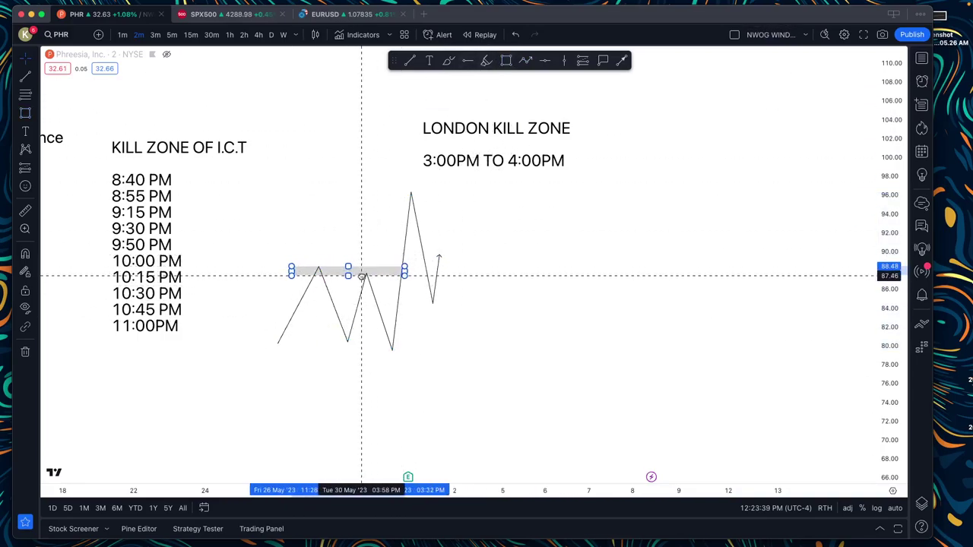
pyautogui.click(357, 251)
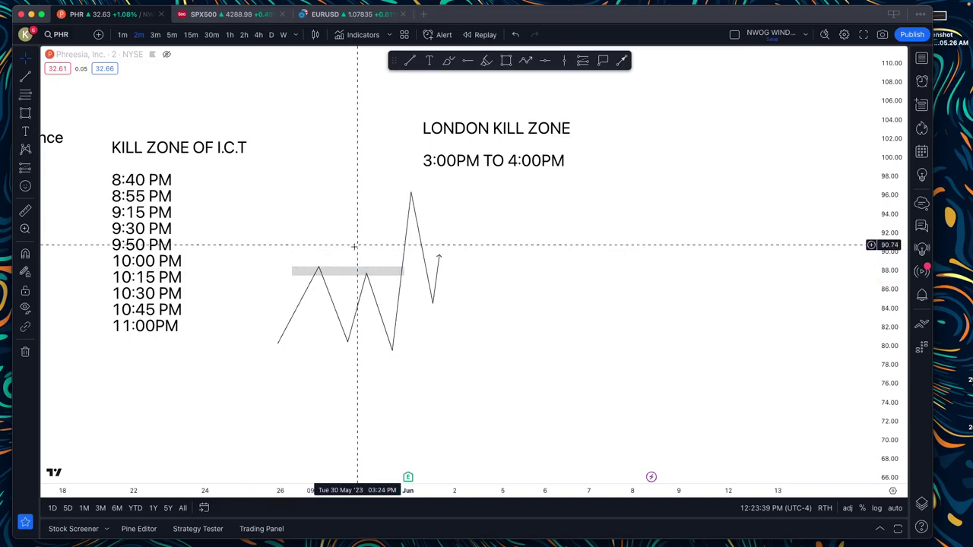
# Draw small arcs above the first peak and the tall spike
pyautogui.click(449, 60)
pyautogui.moveTo(310, 264); pyautogui.dragTo(327, 265)
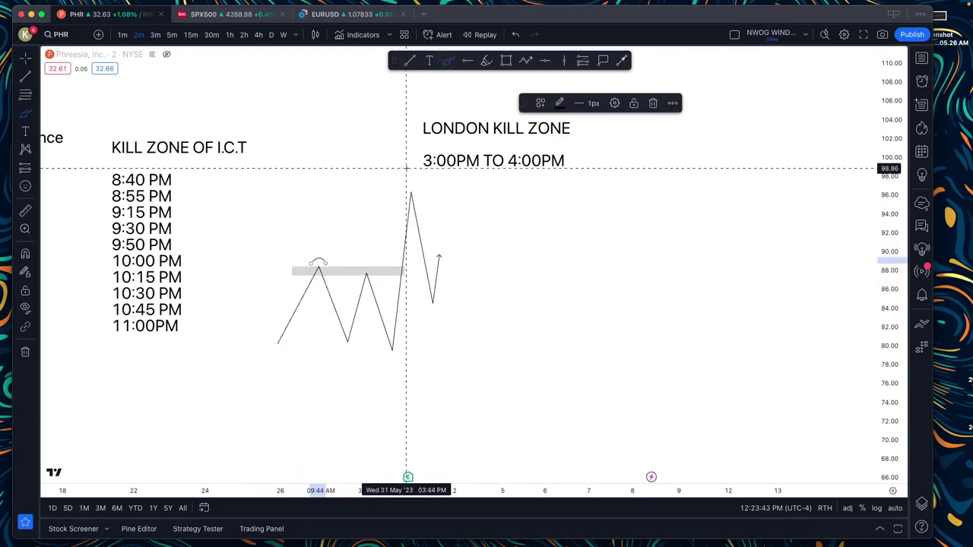
pyautogui.moveTo(402, 190); pyautogui.dragTo(423, 190)
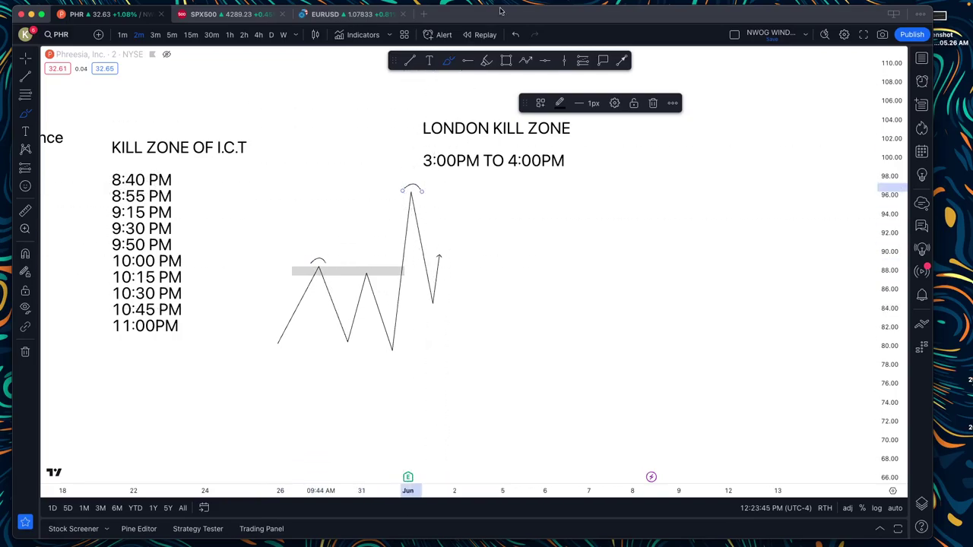
# Add a grey band beside the final arrow, then bring the Volume Imbalance candles back into view
pyautogui.click(506, 60)
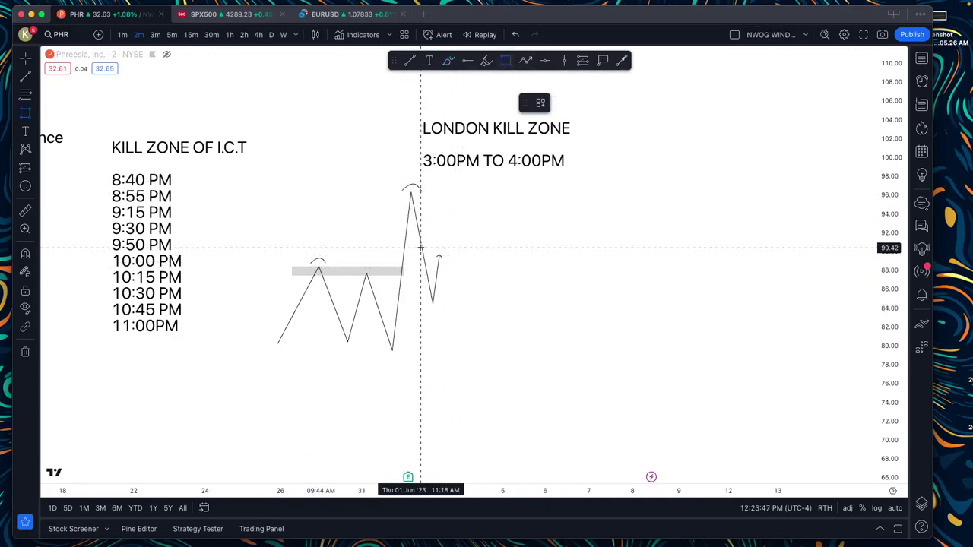
pyautogui.moveTo(423, 249)
pyautogui.mouseDown()
pyautogui.moveTo(424, 262)
pyautogui.moveTo(526, 262)
pyautogui.mouseUp()
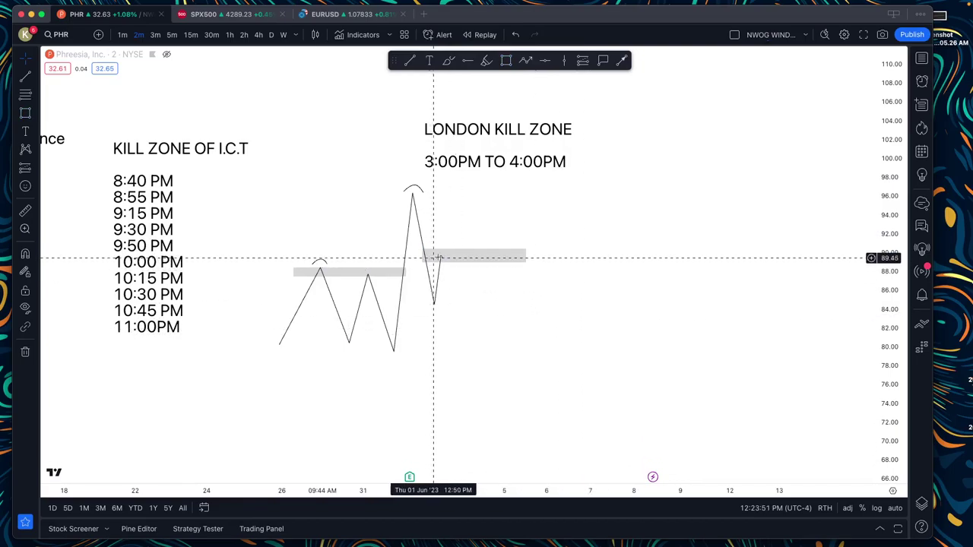
pyautogui.moveTo(510, 226); pyautogui.dragTo(809, 394)
pyautogui.moveTo(419, 311); pyautogui.dragTo(552, 81)
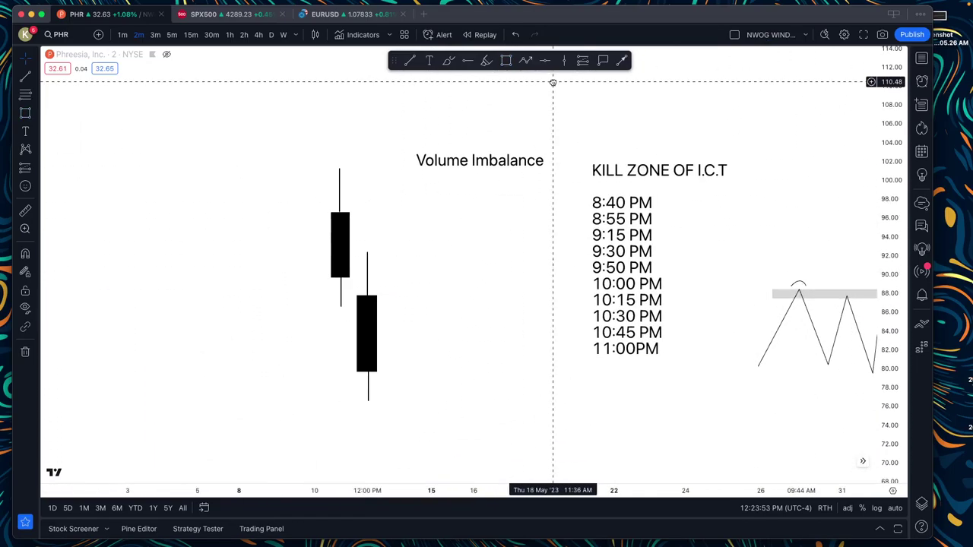
pyautogui.moveTo(815, 230); pyautogui.dragTo(522, 261)
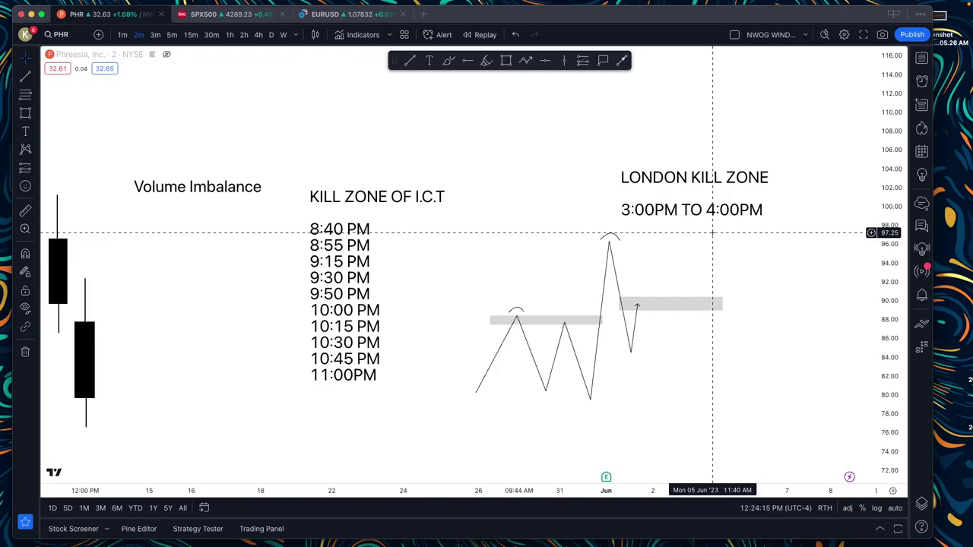
pyautogui.moveTo(213, 319); pyautogui.dragTo(427, 310)
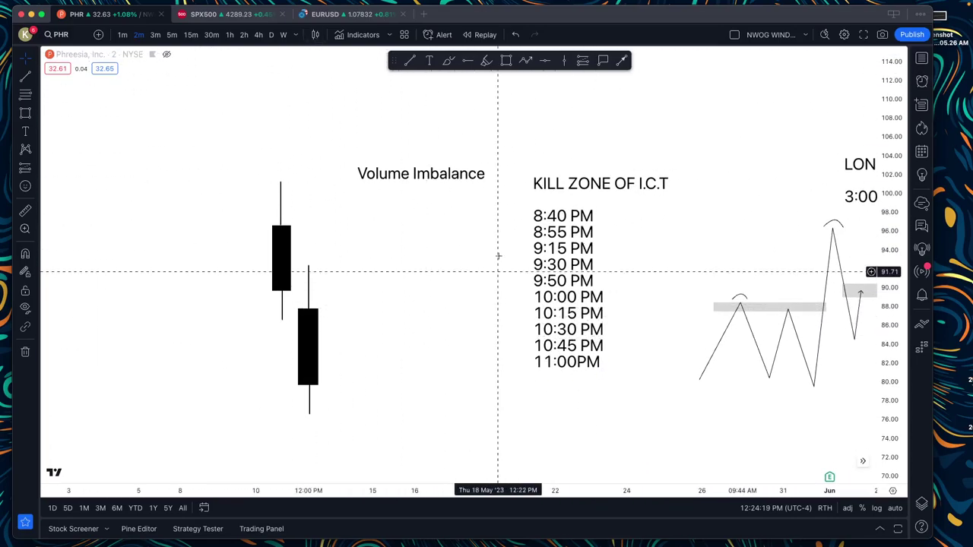
pyautogui.moveTo(398, 265)
pyautogui.mouseDown()
pyautogui.moveTo(305, 313)
pyautogui.moveTo(239, 300)
pyautogui.mouseUp()
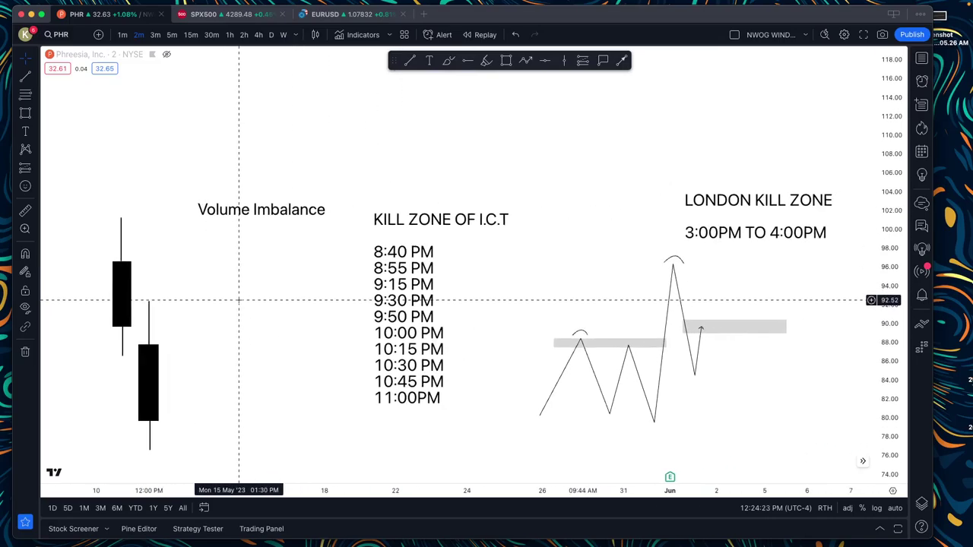